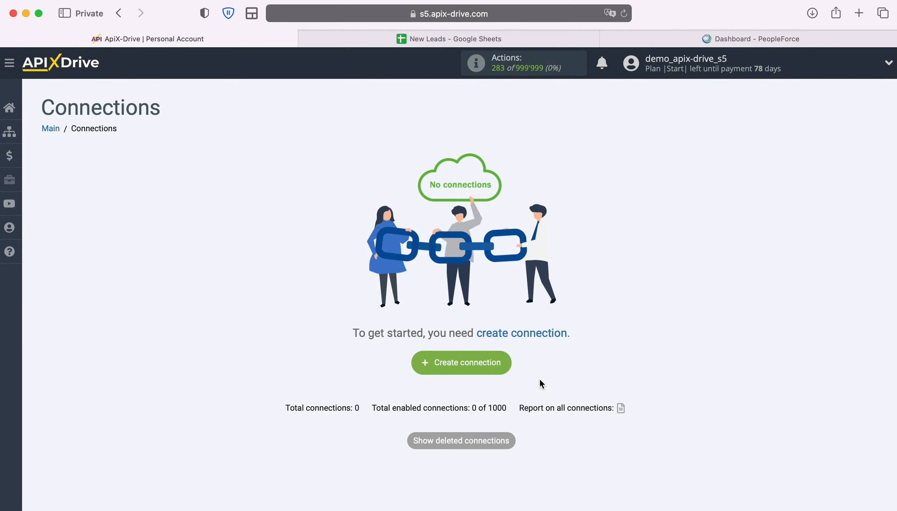
Step: Create a new connection with Google Sheets as the data source system
{"action": "left_click", "coordinate": [507, 357]}
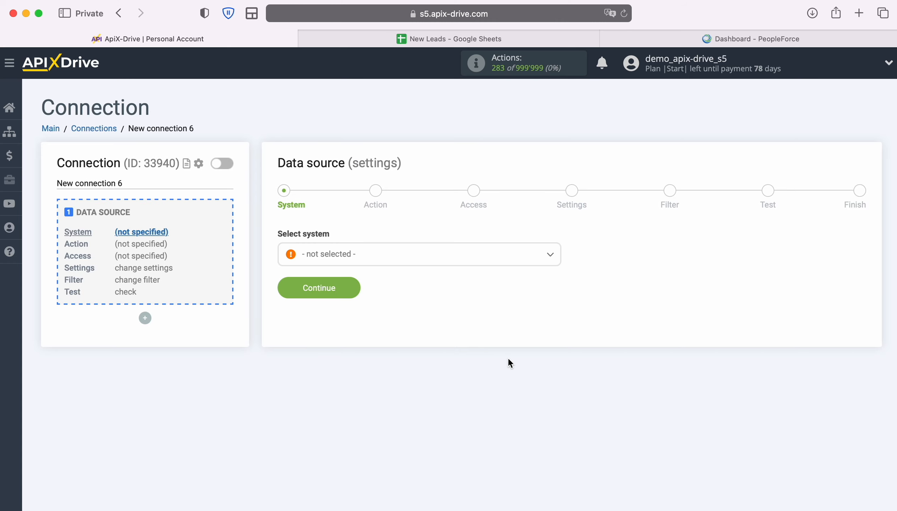
{"action": "left_click", "coordinate": [443, 262]}
{"action": "scroll", "coordinate": [493, 372], "scroll_direction": "down", "scroll_amount": 10}
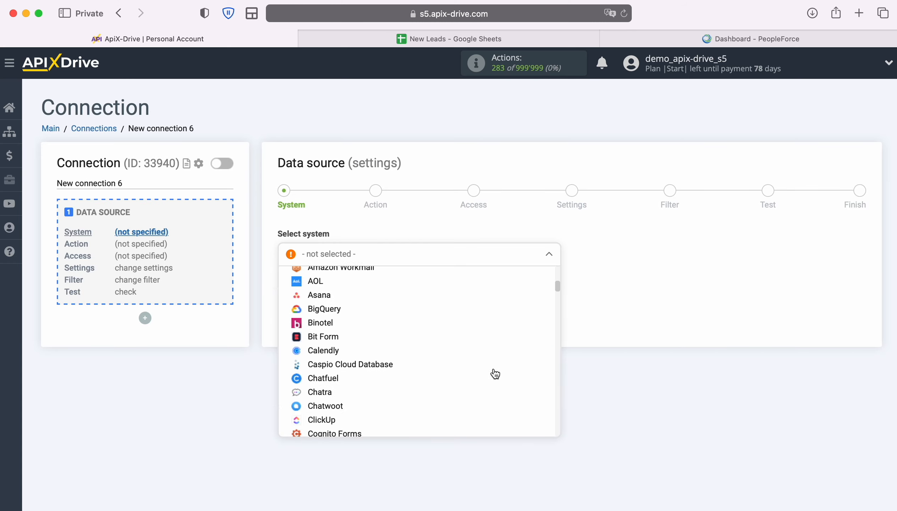
{"action": "scroll", "coordinate": [492, 372], "scroll_direction": "down", "scroll_amount": 10}
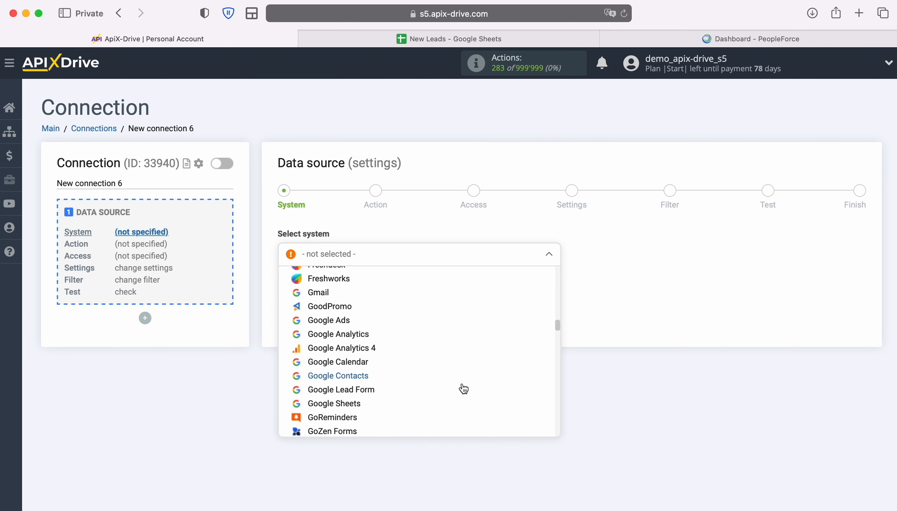
{"action": "left_click", "coordinate": [354, 409]}
{"action": "left_click", "coordinate": [358, 286]}
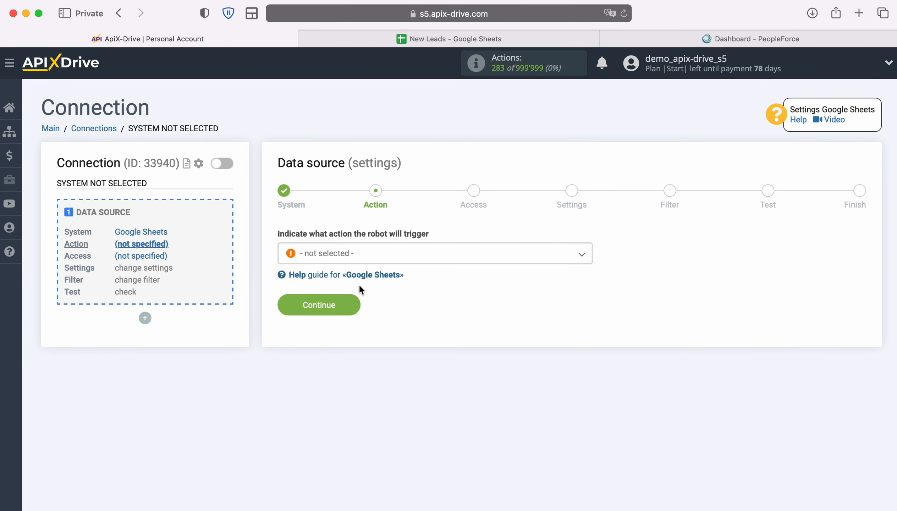
Step: Set the data source action to Get ROWS (new) and continue to the access stage
{"action": "left_click", "coordinate": [450, 257]}
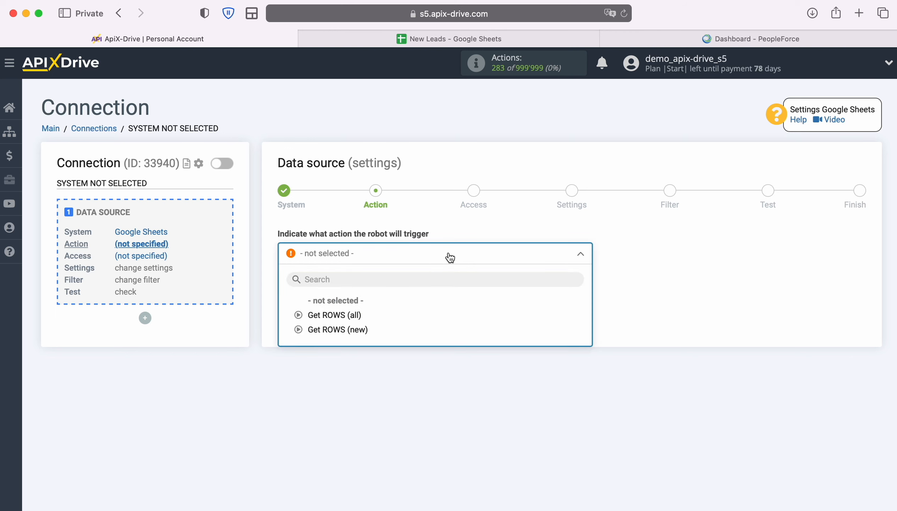
{"action": "left_click", "coordinate": [352, 330]}
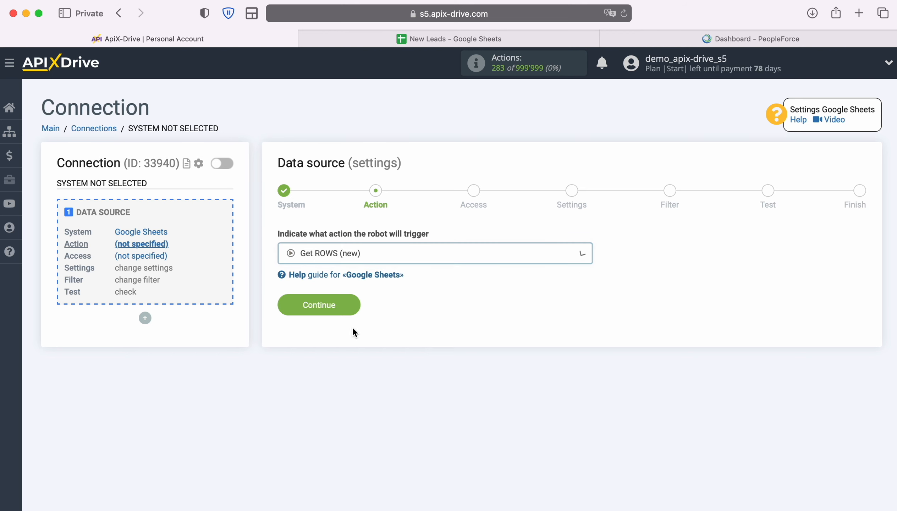
{"action": "left_click", "coordinate": [355, 305]}
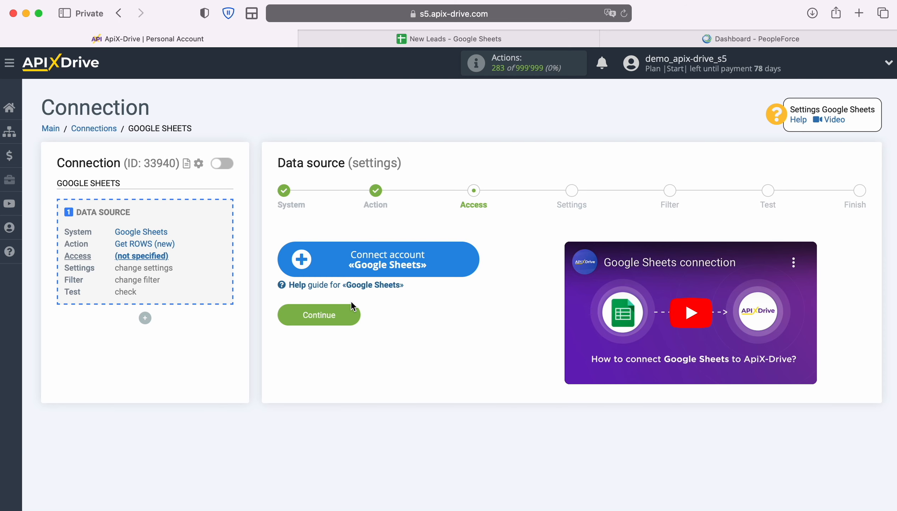
Step: Start connecting a Google Sheets account and sign in to Google with the saved e-mail and account password
{"action": "left_click", "coordinate": [471, 257]}
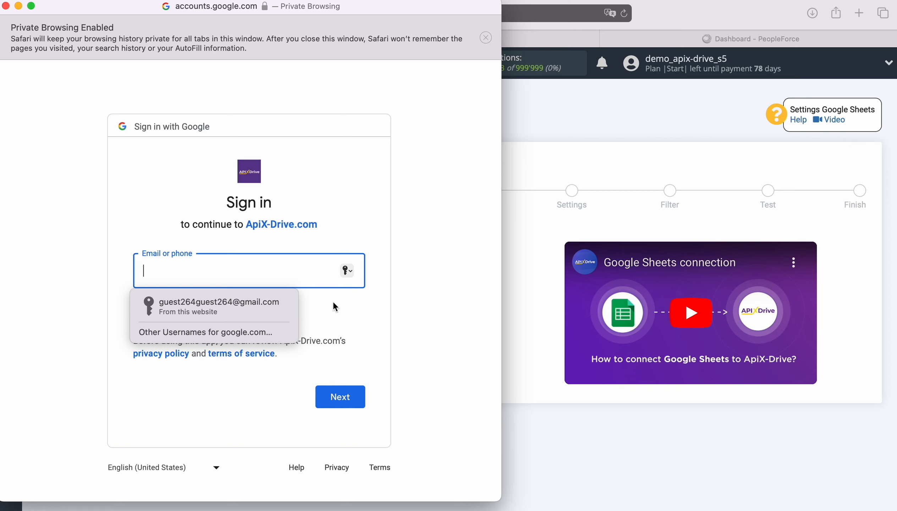
{"action": "left_click", "coordinate": [271, 305]}
{"action": "left_click", "coordinate": [351, 397]}
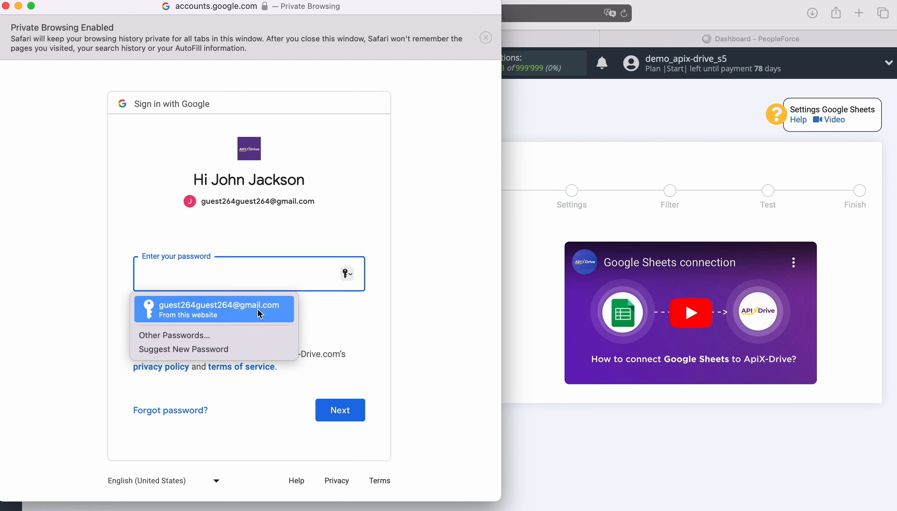
{"action": "left_click", "coordinate": [257, 307]}
{"action": "left_click", "coordinate": [354, 412]}
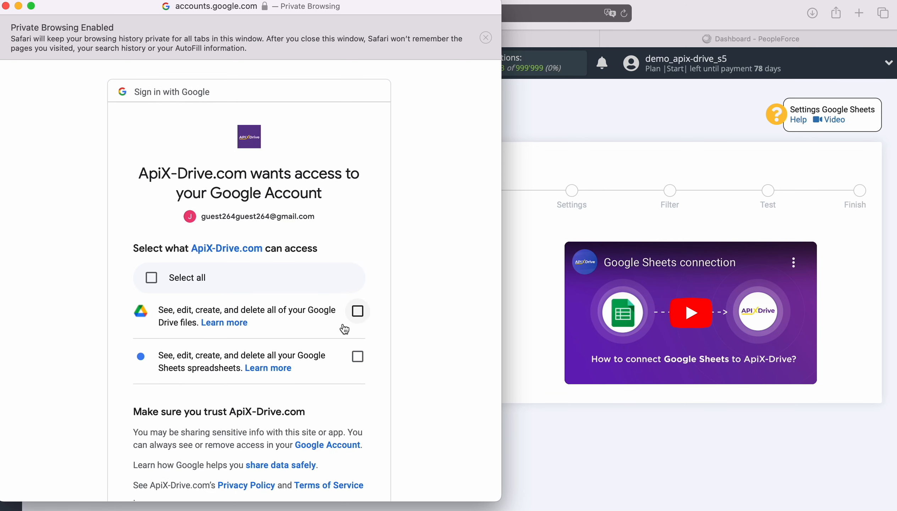
Step: Grant ApiX-Drive access to all Google Drive files and Google Sheets spreadsheets, and confirm the authorization
{"action": "left_click", "coordinate": [355, 317]}
{"action": "left_click", "coordinate": [356, 359]}
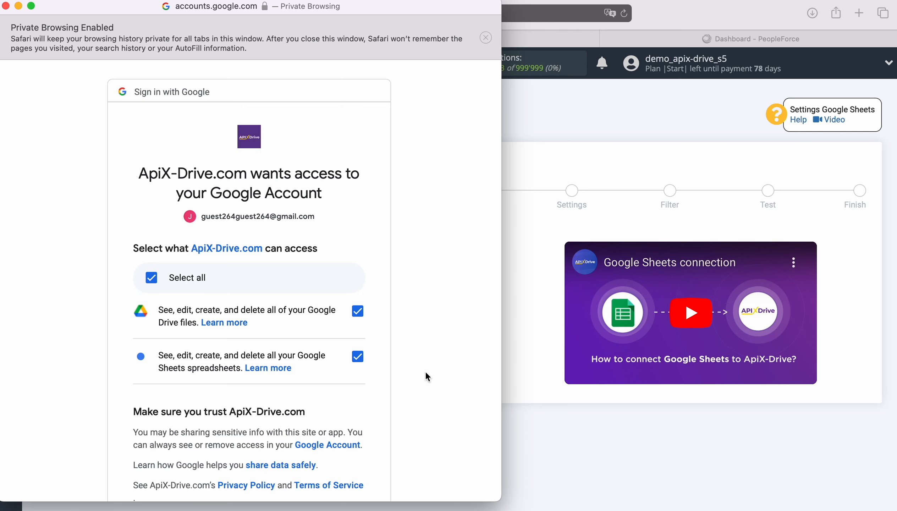
{"action": "scroll", "coordinate": [425, 371], "scroll_direction": "down", "scroll_amount": 3}
{"action": "left_click", "coordinate": [348, 437]}
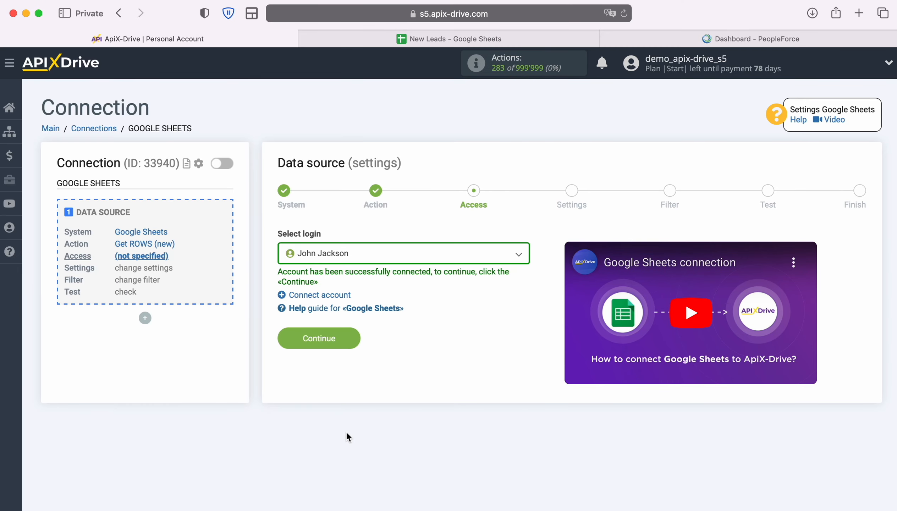
Step: Select the newly connected Google account as the data source login and continue to the settings
{"action": "left_click", "coordinate": [517, 256]}
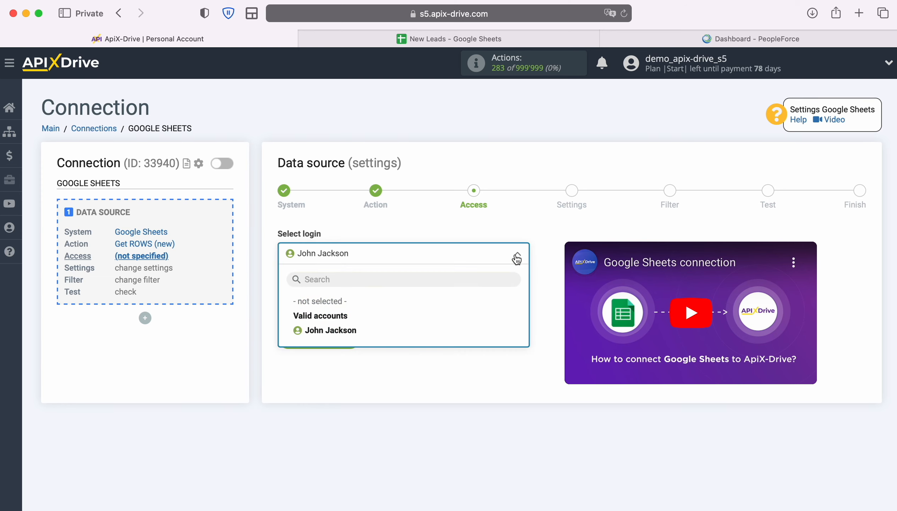
{"action": "left_click", "coordinate": [358, 329]}
{"action": "left_click", "coordinate": [357, 331]}
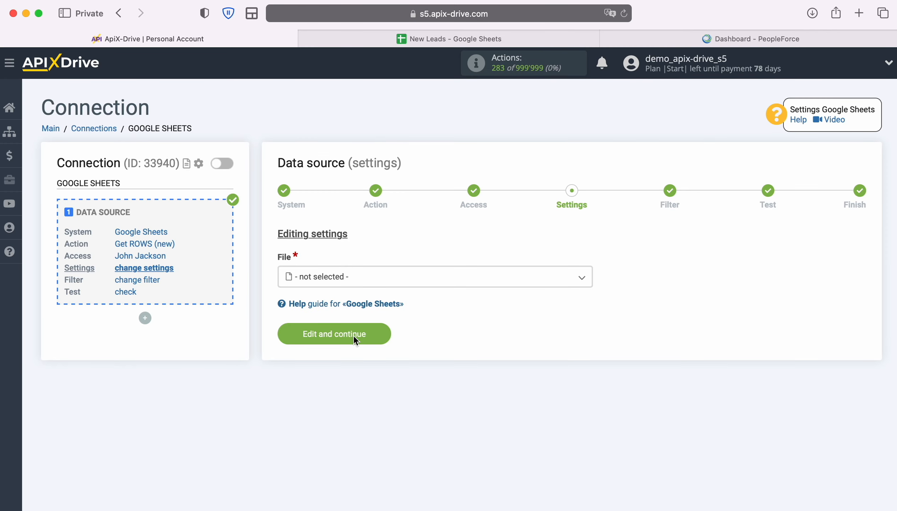
Step: Choose the New Leads file and its New Leads sheet as the source of the data
{"action": "left_click", "coordinate": [397, 284]}
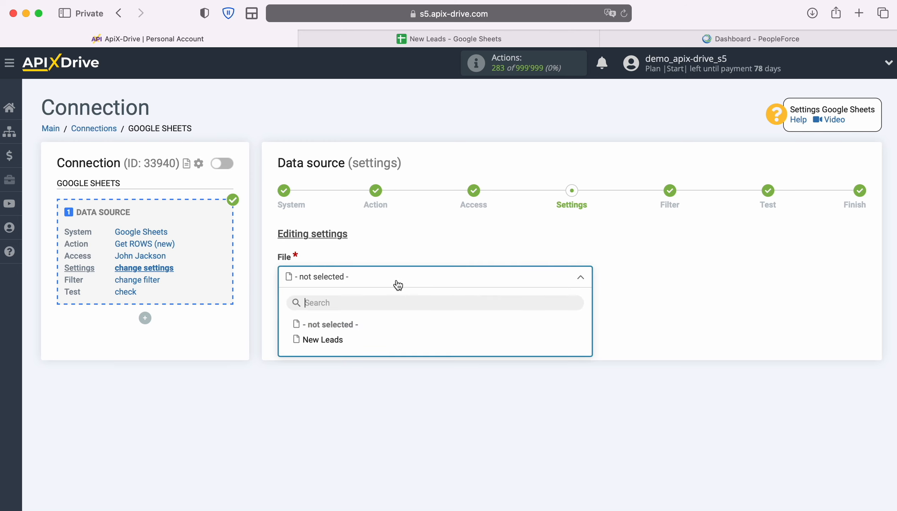
{"action": "left_click", "coordinate": [322, 340]}
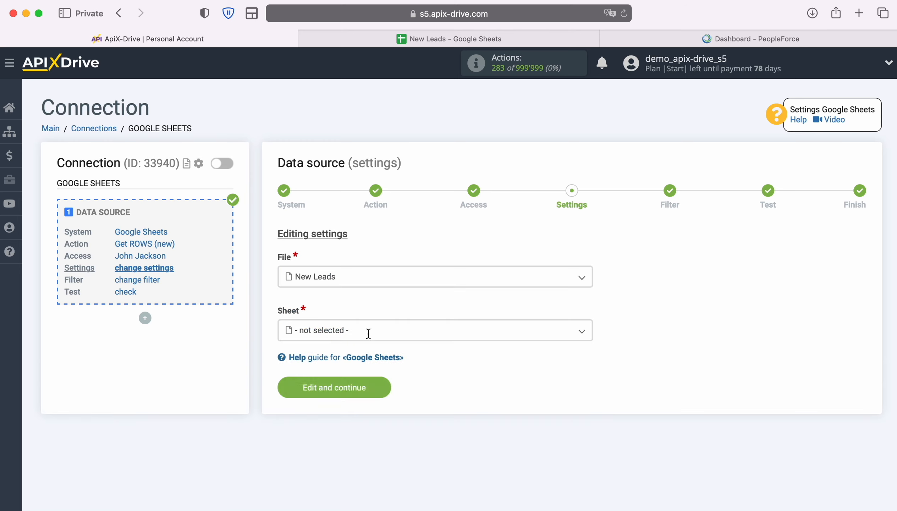
{"action": "left_click", "coordinate": [367, 334]}
{"action": "left_click", "coordinate": [335, 391]}
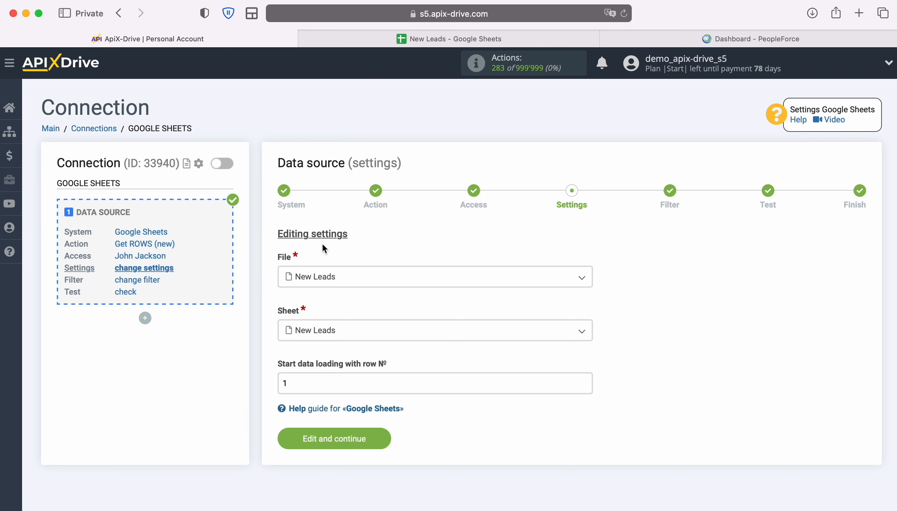
Step: Check the header and data rows in the New Leads spreadsheet, set data loading to start with row 2, and save the settings
{"action": "left_click", "coordinate": [406, 46]}
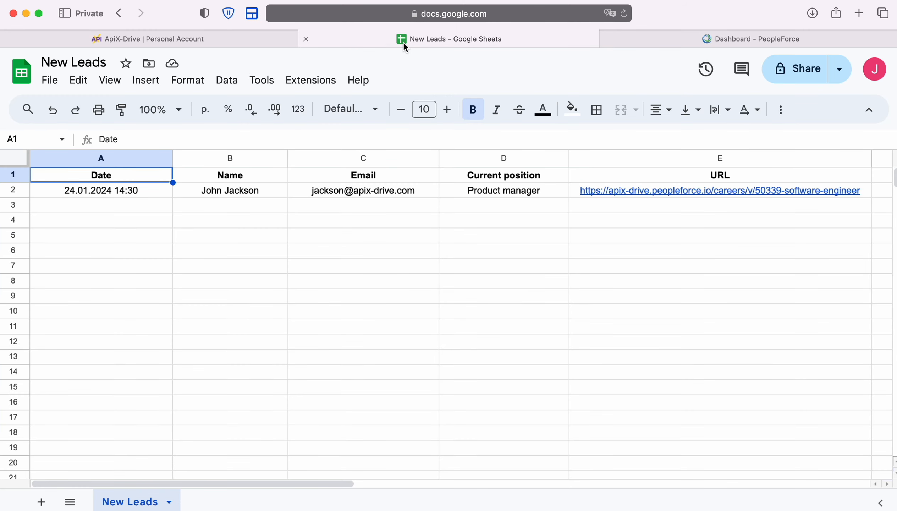
{"action": "left_click", "coordinate": [225, 40]}
{"action": "double_click", "coordinate": [305, 375]}
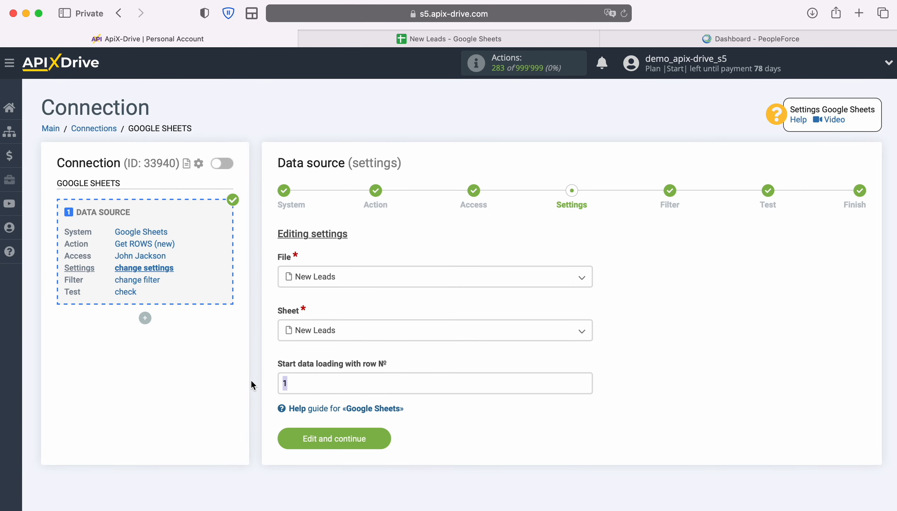
{"action": "type", "text": "2"}
{"action": "left_click", "coordinate": [380, 438]}
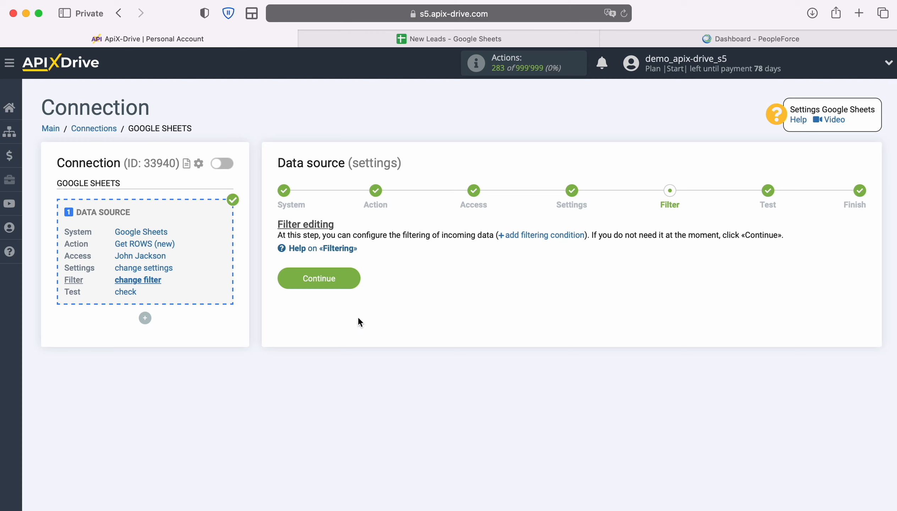
Step: Finish the data source without filtering, accept its test data, and start configuring the data destination
{"action": "left_click", "coordinate": [352, 278]}
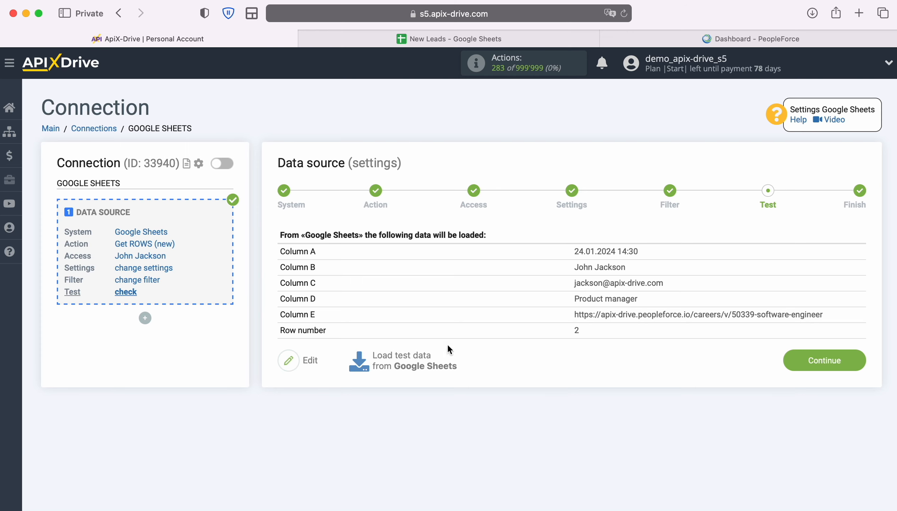
{"action": "left_click", "coordinate": [862, 358]}
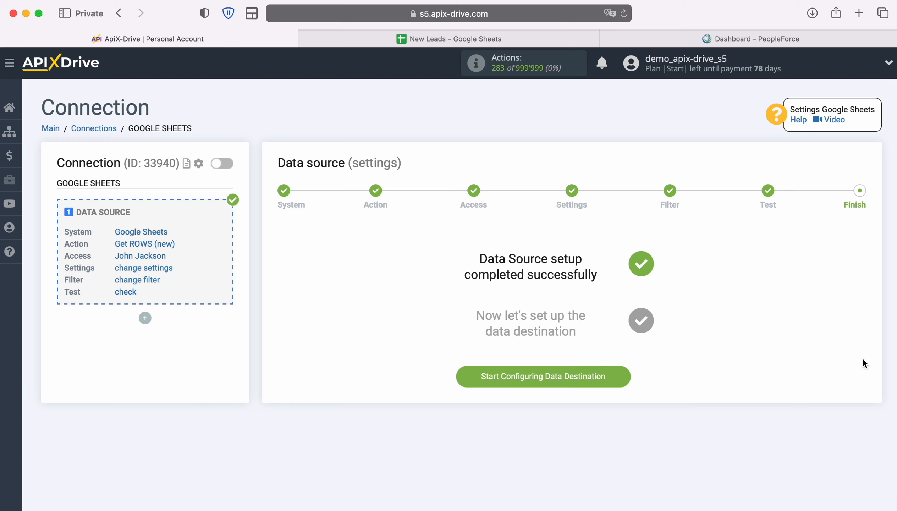
{"action": "left_click", "coordinate": [628, 371]}
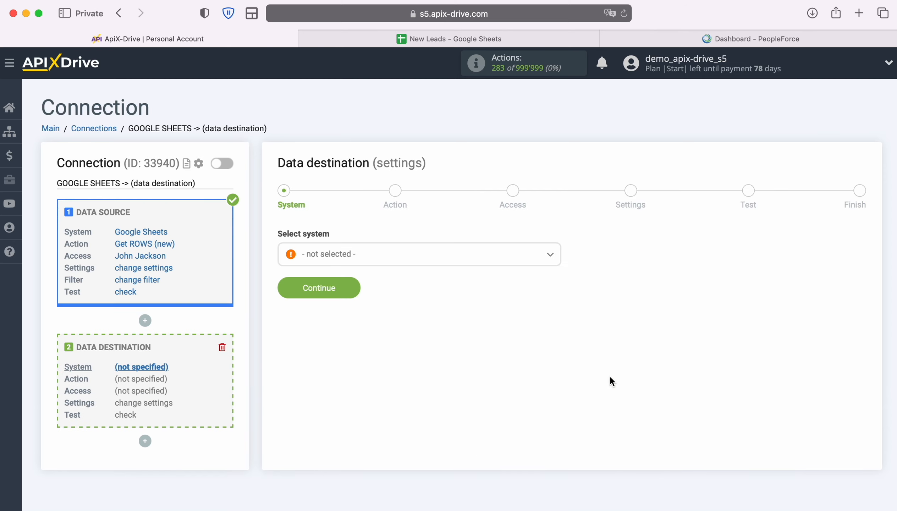
Step: Select PeopleForce as the data destination system and continue to the action choice
{"action": "left_click", "coordinate": [451, 261]}
{"action": "scroll", "coordinate": [477, 366], "scroll_direction": "down", "scroll_amount": 15}
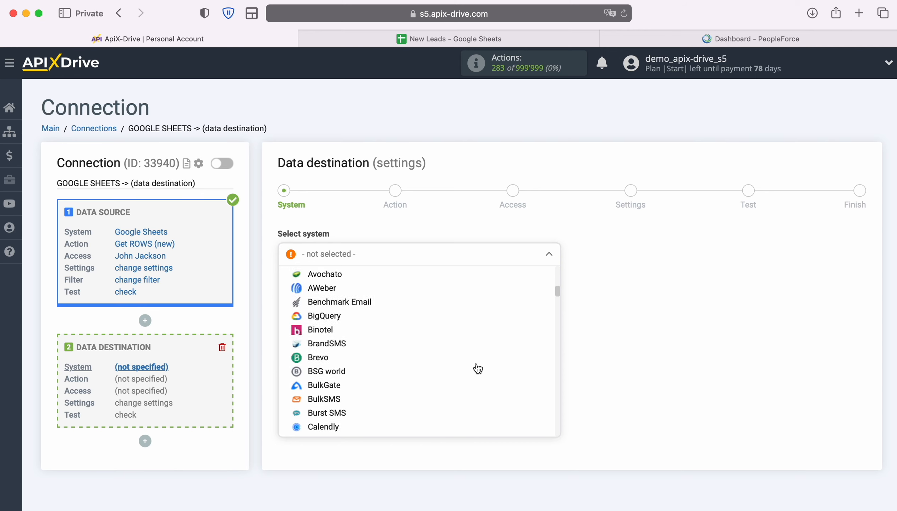
{"action": "scroll", "coordinate": [477, 368], "scroll_direction": "down", "scroll_amount": 20}
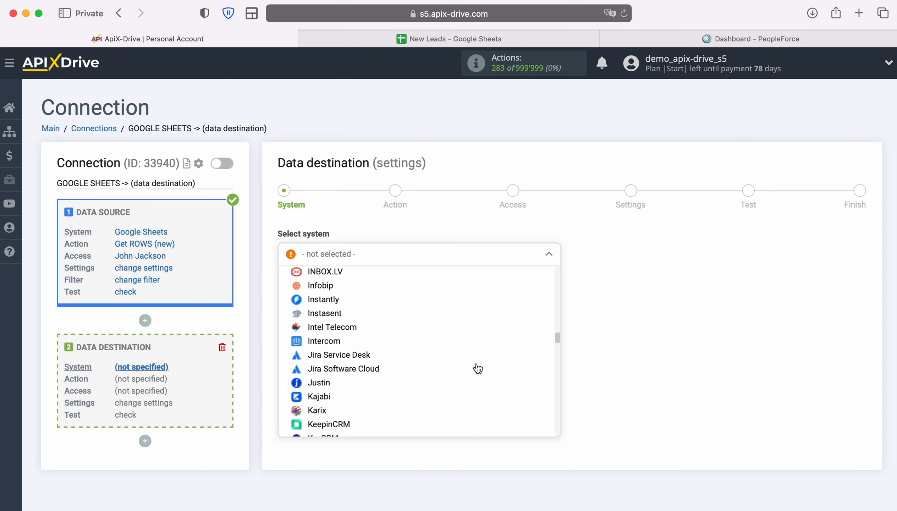
{"action": "scroll", "coordinate": [477, 368], "scroll_direction": "down", "scroll_amount": 20}
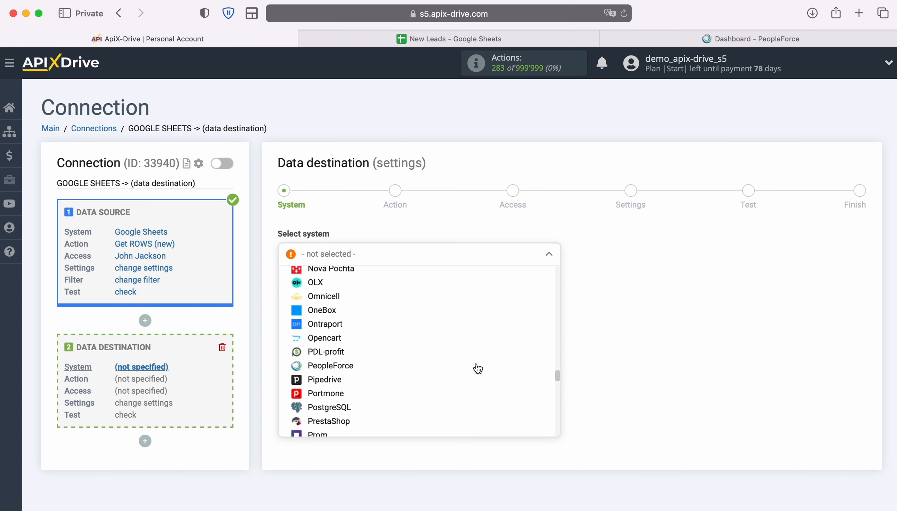
{"action": "left_click", "coordinate": [380, 360]}
{"action": "left_click", "coordinate": [354, 284]}
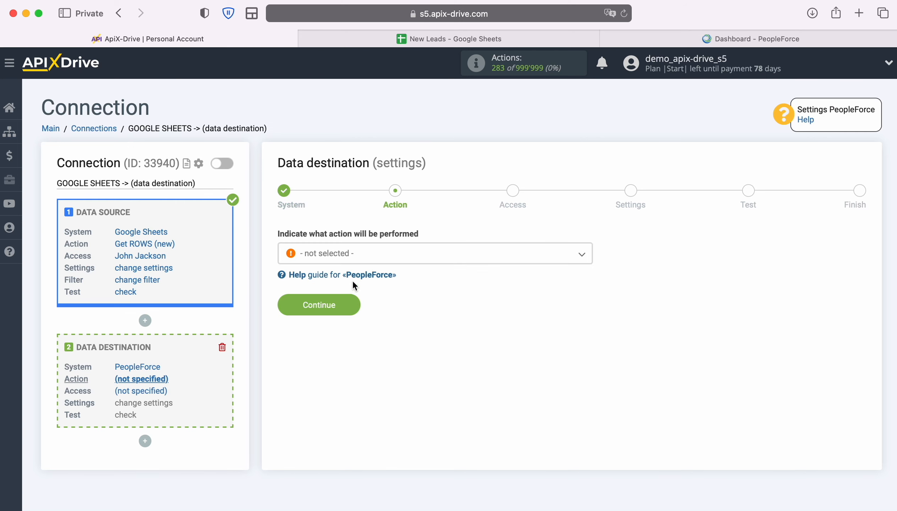
Step: Set the PeopleForce destination action to Add CANDIDATE and continue to the access stage
{"action": "left_click", "coordinate": [493, 255]}
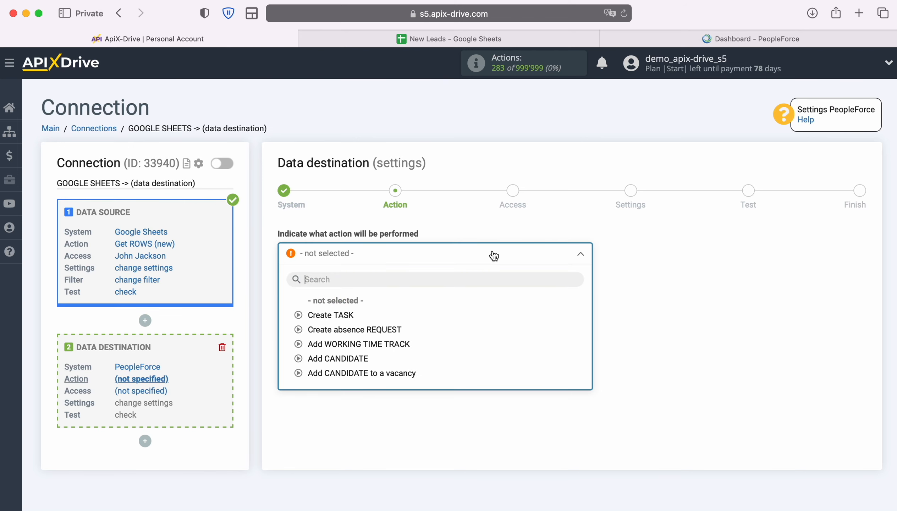
{"action": "left_click", "coordinate": [363, 358]}
{"action": "left_click", "coordinate": [355, 305]}
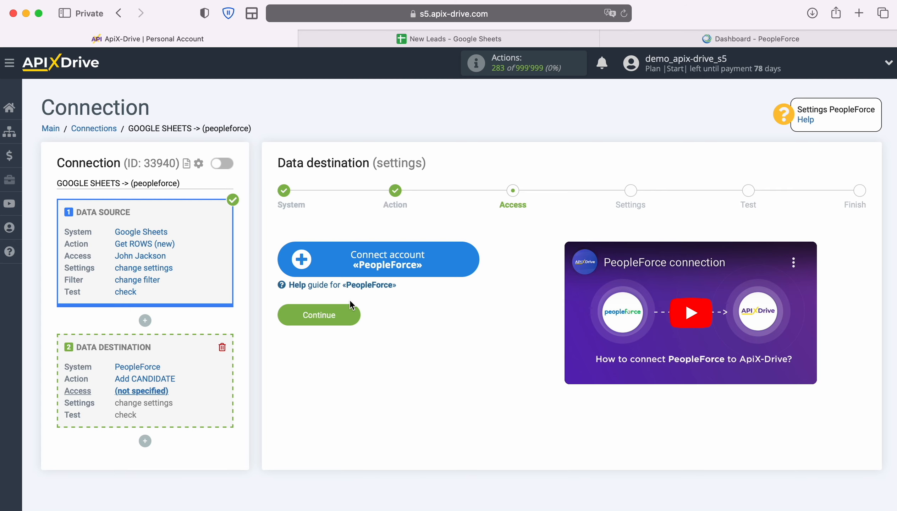
Step: Start connecting a PeopleForce account, switch to PeopleForce and open the API keys page in its security settings
{"action": "left_click", "coordinate": [472, 265]}
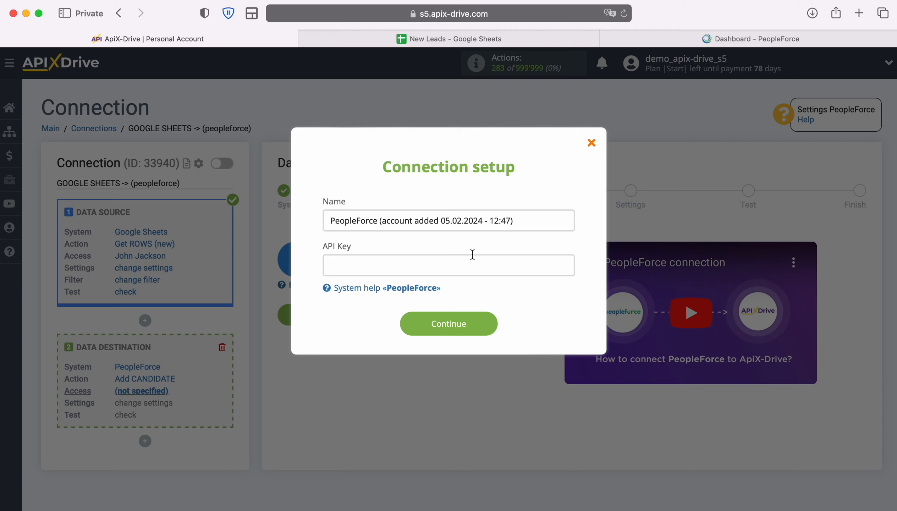
{"action": "left_click", "coordinate": [706, 39]}
{"action": "scroll", "coordinate": [86, 407], "scroll_direction": "down", "scroll_amount": 3}
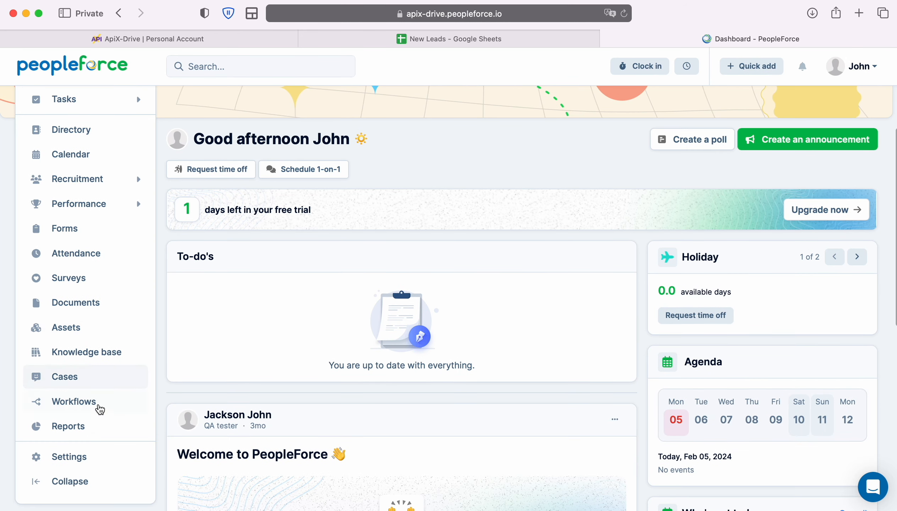
{"action": "left_click", "coordinate": [88, 462]}
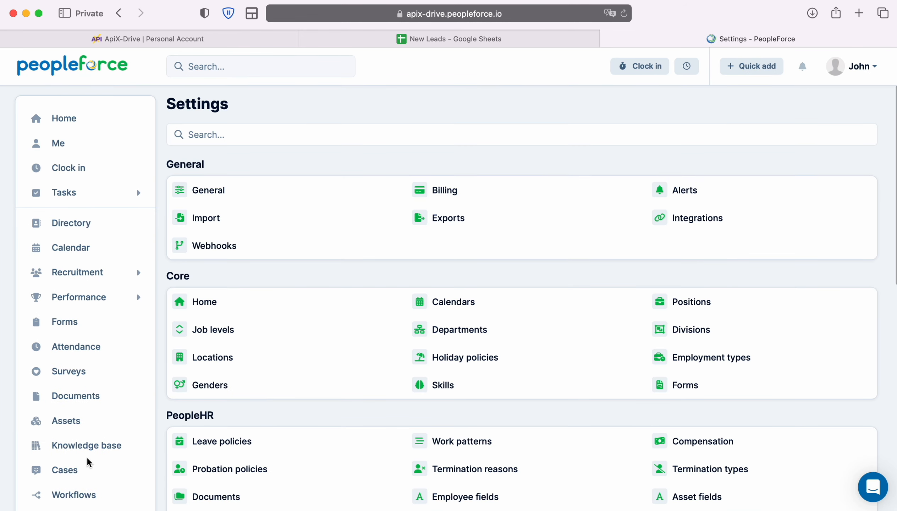
{"action": "scroll", "coordinate": [508, 413], "scroll_direction": "down", "scroll_amount": 10}
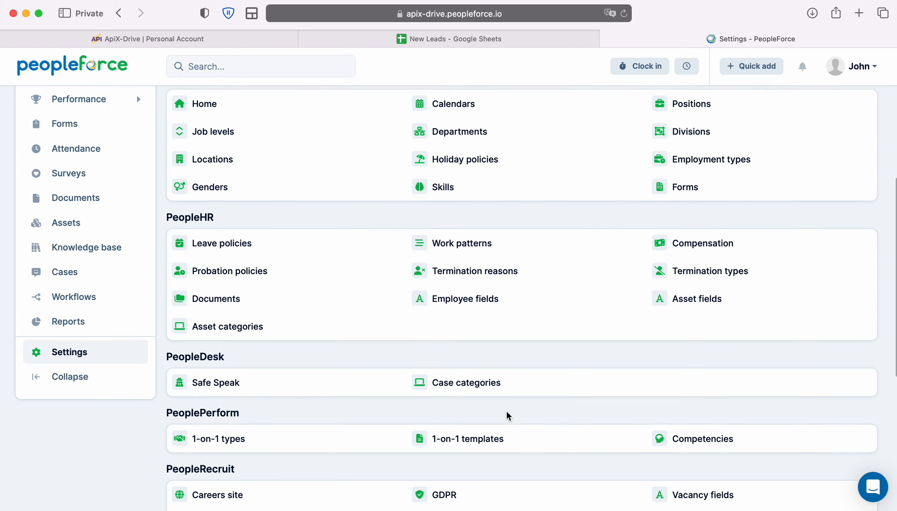
{"action": "scroll", "coordinate": [506, 411], "scroll_direction": "down", "scroll_amount": 6}
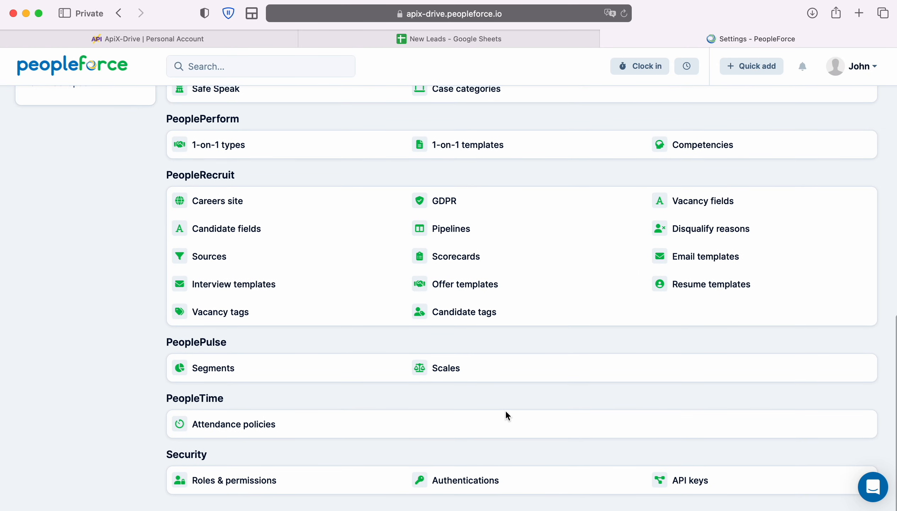
{"action": "left_click", "coordinate": [697, 481]}
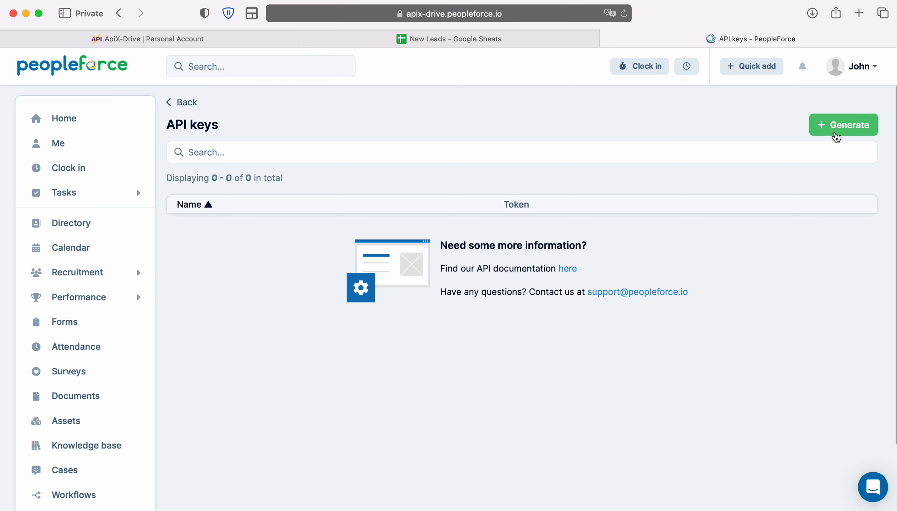
Step: Generate a new PeopleForce API key named ApiX-Drive and save it
{"action": "left_click", "coordinate": [835, 135]}
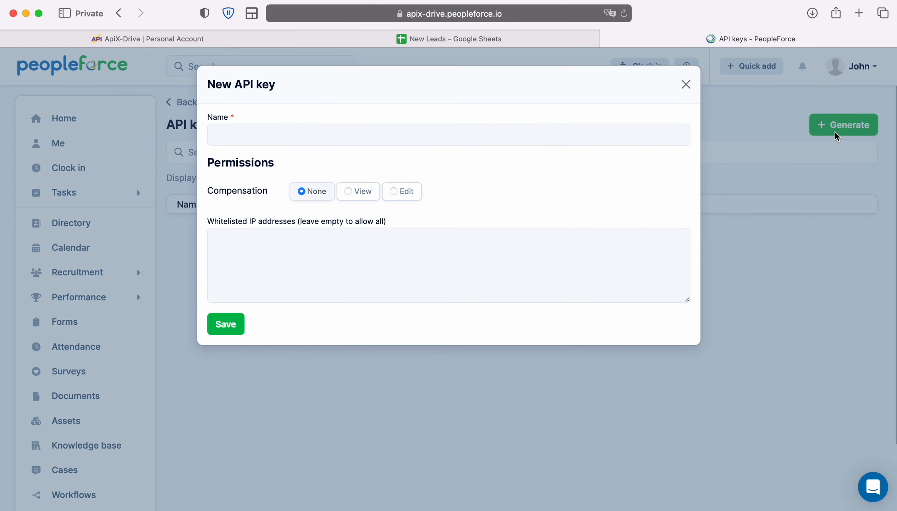
{"action": "left_click", "coordinate": [398, 137]}
{"action": "type", "text": "ApiX-Drive"}
{"action": "left_click", "coordinate": [231, 324]}
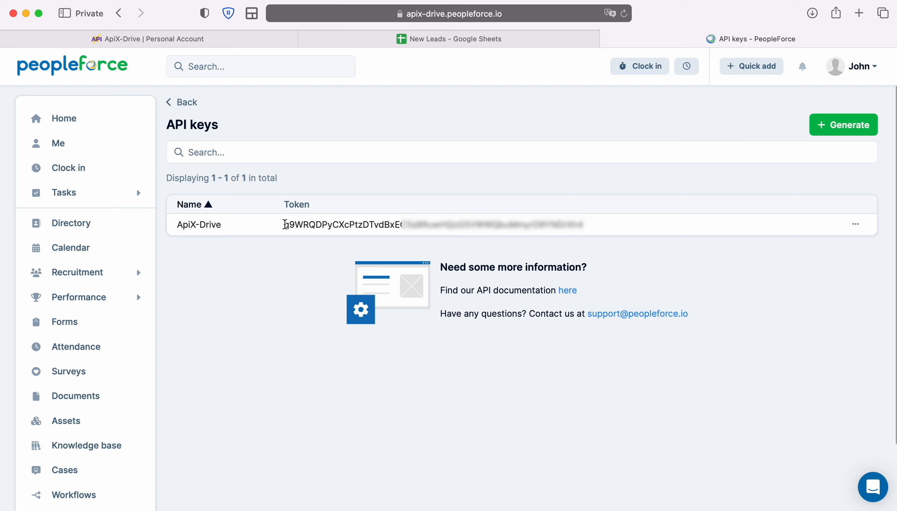
Step: Copy the new API key's token, switch to ApiX-Drive, paste it as the PeopleForce API key and submit the connection setup
{"action": "left_click_drag", "start_coordinate": [284, 224], "coordinate": [584, 225]}
{"action": "right_click", "coordinate": [568, 223]}
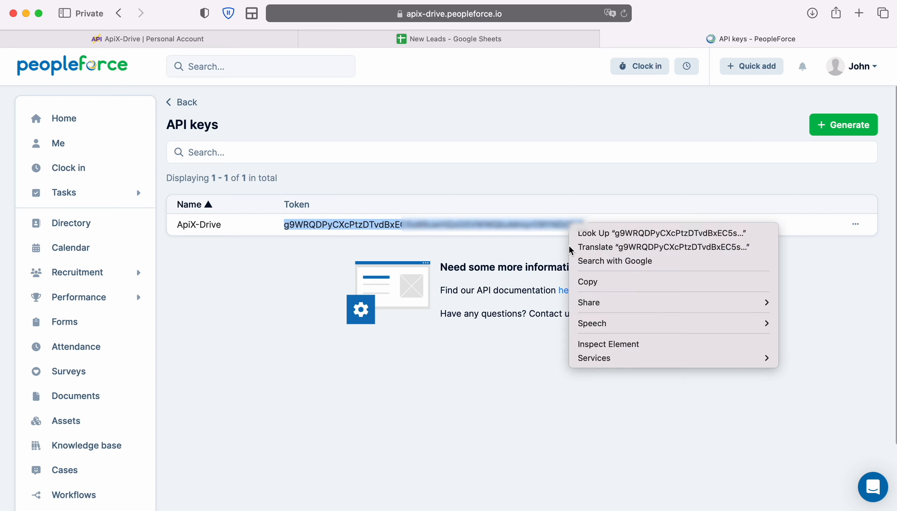
{"action": "left_click", "coordinate": [587, 282]}
{"action": "left_click", "coordinate": [237, 43]}
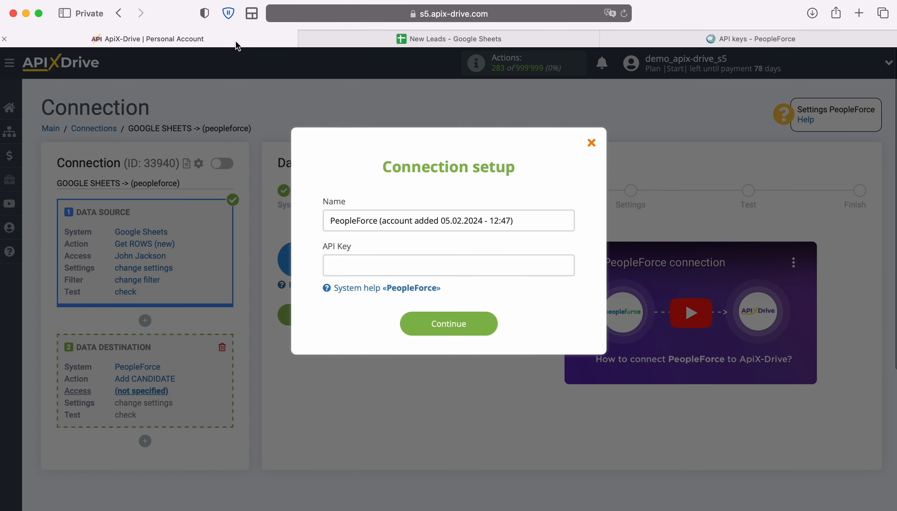
{"action": "right_click", "coordinate": [355, 271]}
{"action": "left_click", "coordinate": [375, 304]}
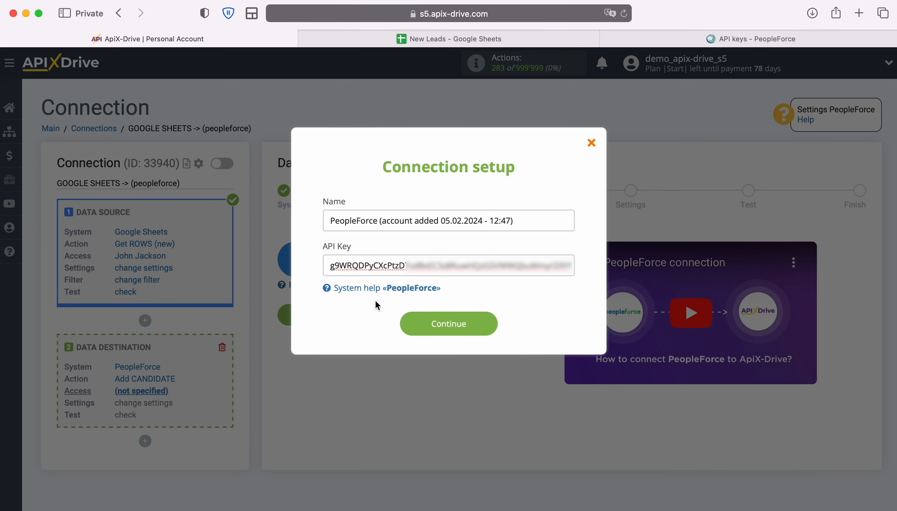
{"action": "left_click", "coordinate": [489, 319]}
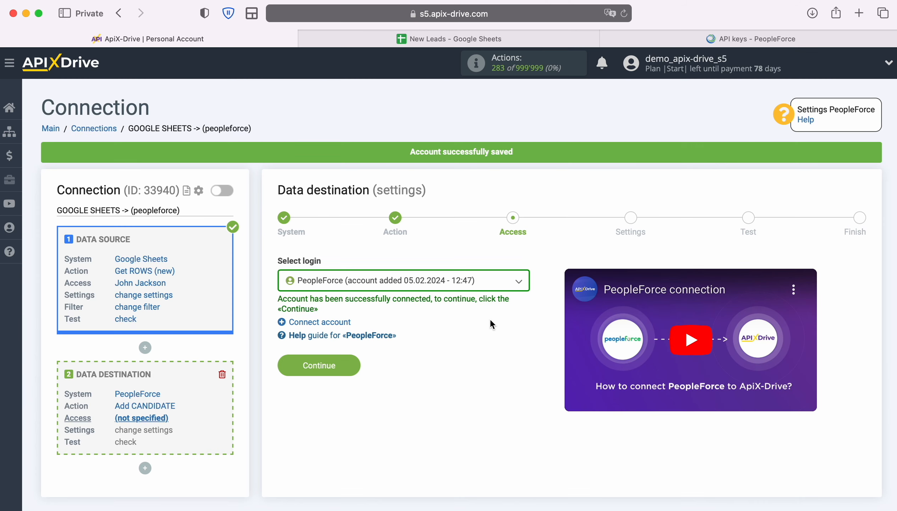
Step: Choose the newly connected PeopleForce account as the destination login and continue to the settings stage
{"action": "left_click", "coordinate": [514, 285]}
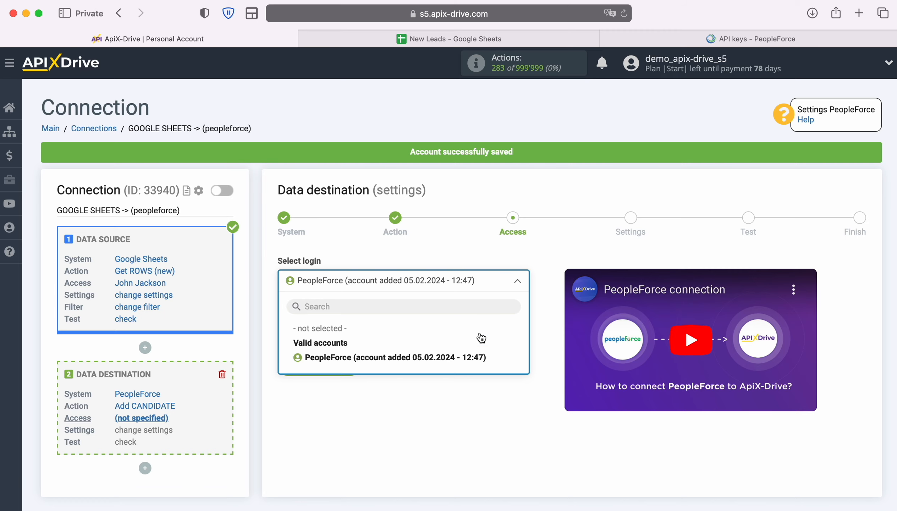
{"action": "left_click", "coordinate": [477, 357]}
{"action": "left_click", "coordinate": [356, 364]}
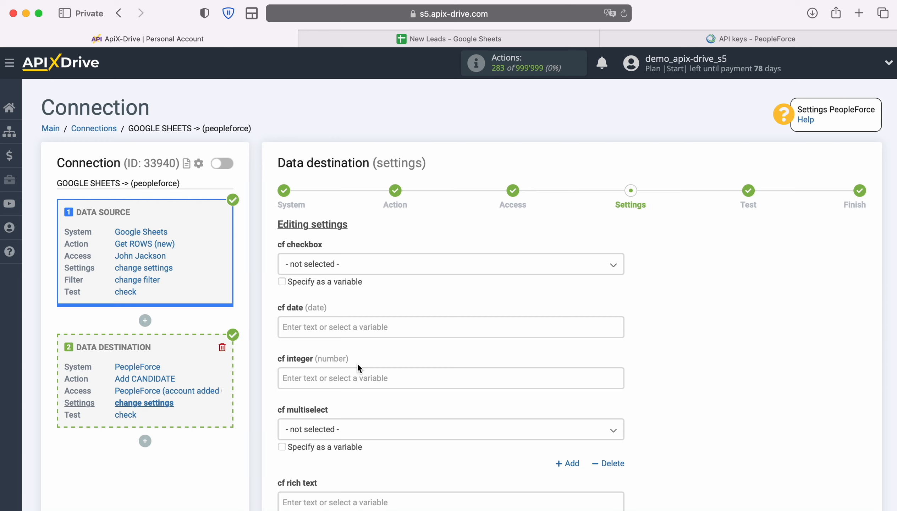
Step: Map the cf date field to Google Sheets Column A and the E-mail field to Column C
{"action": "left_click", "coordinate": [348, 331]}
{"action": "scroll", "coordinate": [463, 328], "scroll_direction": "down", "scroll_amount": 2}
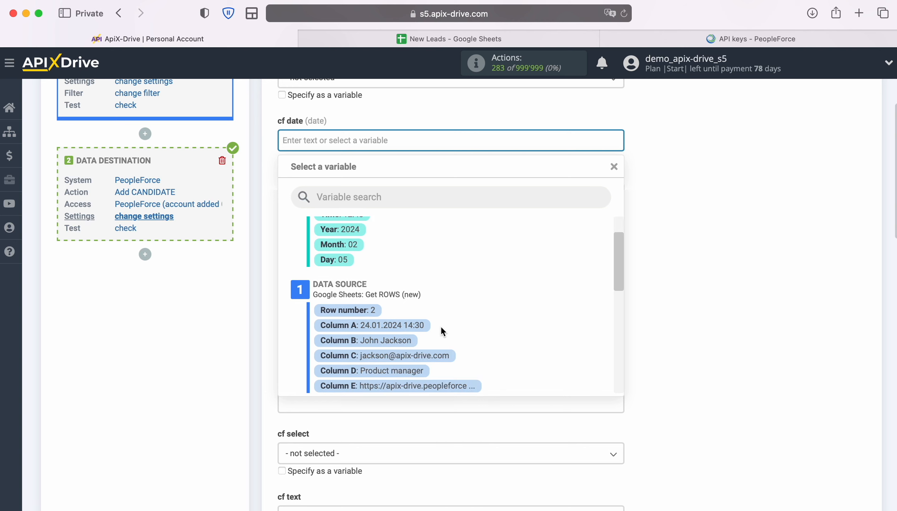
{"action": "left_click", "coordinate": [406, 326]}
{"action": "scroll", "coordinate": [460, 320], "scroll_direction": "down", "scroll_amount": 2}
{"action": "scroll", "coordinate": [460, 319], "scroll_direction": "down", "scroll_amount": 10}
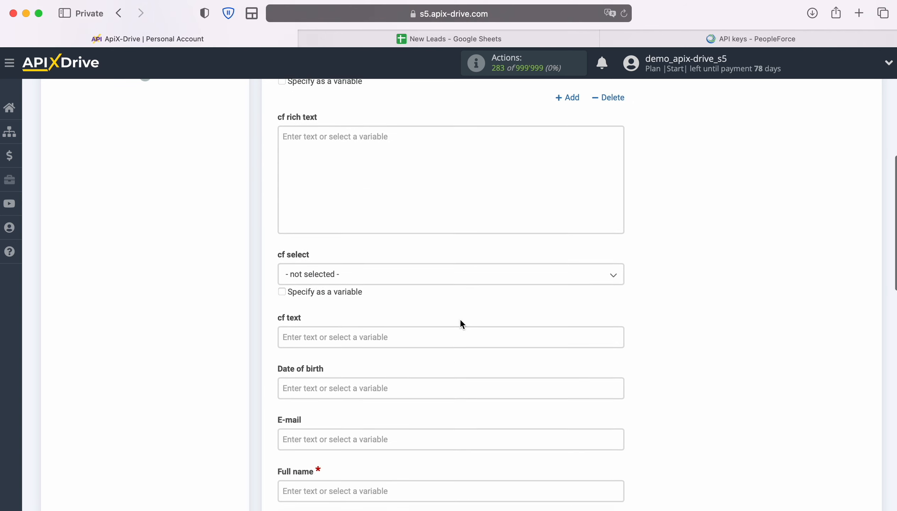
{"action": "left_click", "coordinate": [410, 283]}
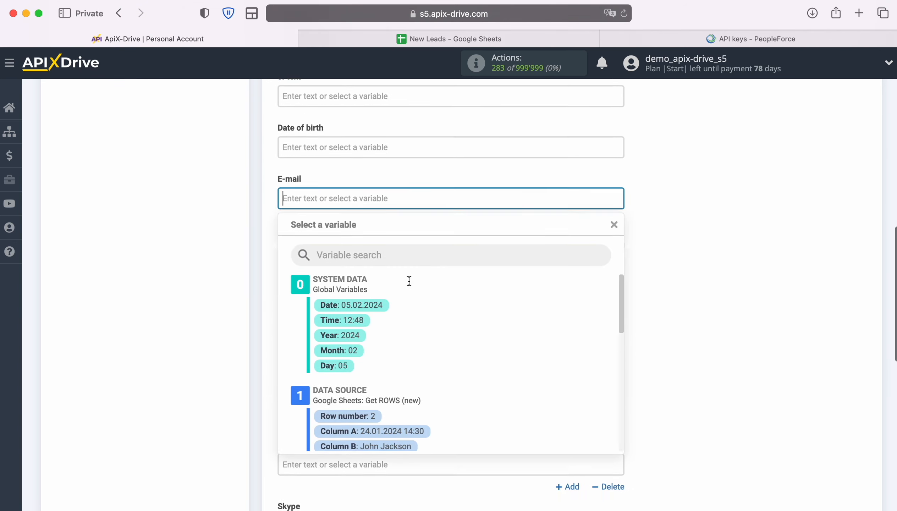
{"action": "scroll", "coordinate": [547, 310], "scroll_direction": "down", "scroll_amount": 3}
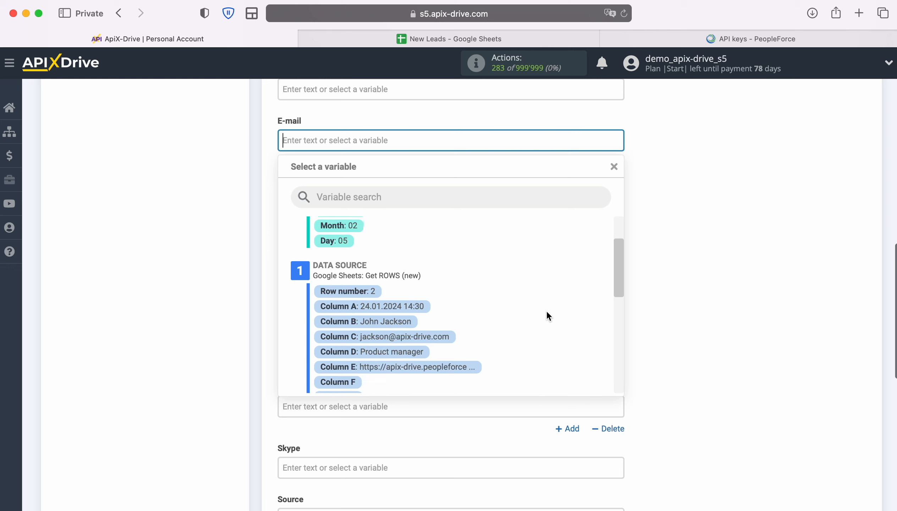
{"action": "left_click", "coordinate": [409, 327]}
Step: Map the Full name field to Google Sheets Column B and the Position / profession field to Column D
{"action": "left_click", "coordinate": [363, 190]}
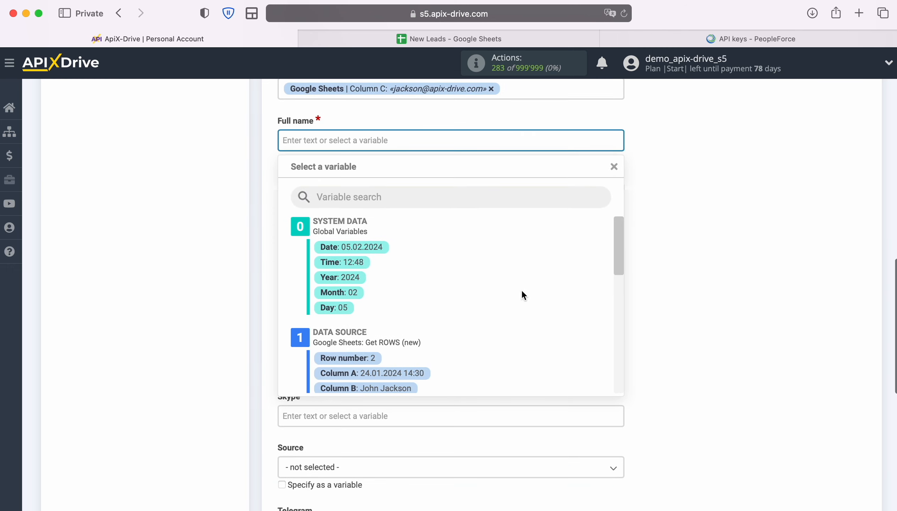
{"action": "scroll", "coordinate": [522, 289], "scroll_direction": "down", "scroll_amount": 2}
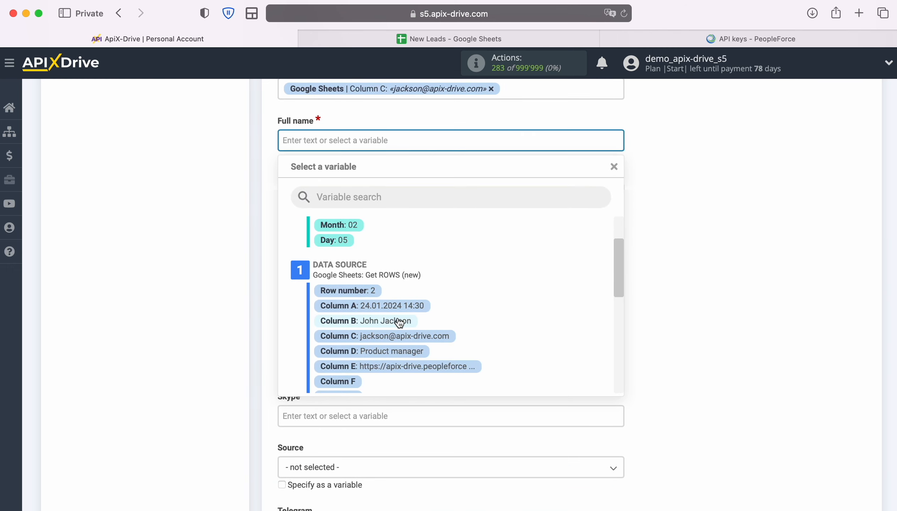
{"action": "left_click", "coordinate": [398, 321]}
{"action": "scroll", "coordinate": [398, 321], "scroll_direction": "down", "scroll_amount": 2}
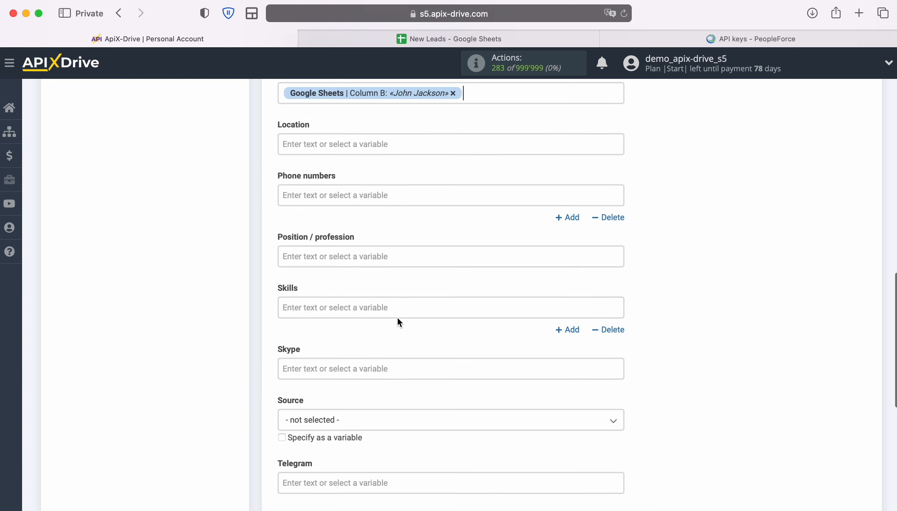
{"action": "left_click", "coordinate": [392, 240]}
{"action": "scroll", "coordinate": [519, 287], "scroll_direction": "down", "scroll_amount": 3}
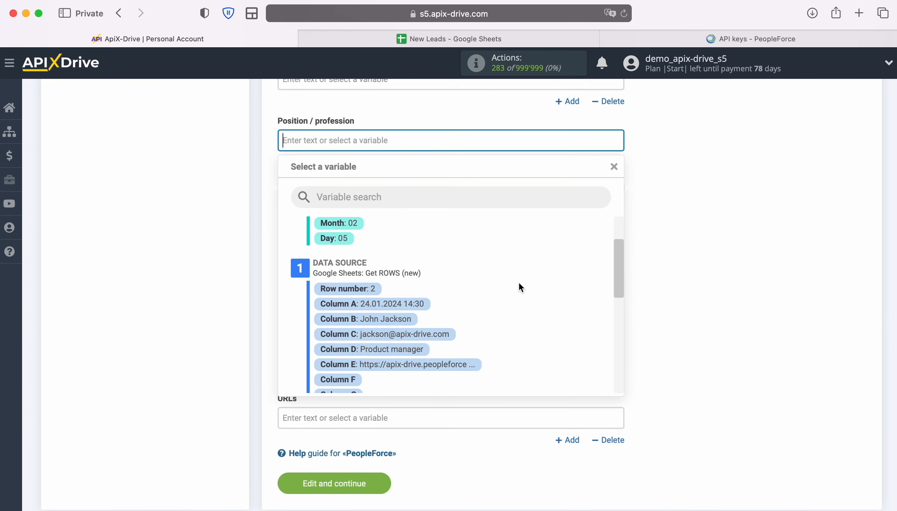
{"action": "left_click", "coordinate": [414, 350]}
Step: Map the URLs field to Google Sheets Column E
{"action": "scroll", "coordinate": [414, 347], "scroll_direction": "down", "scroll_amount": 2}
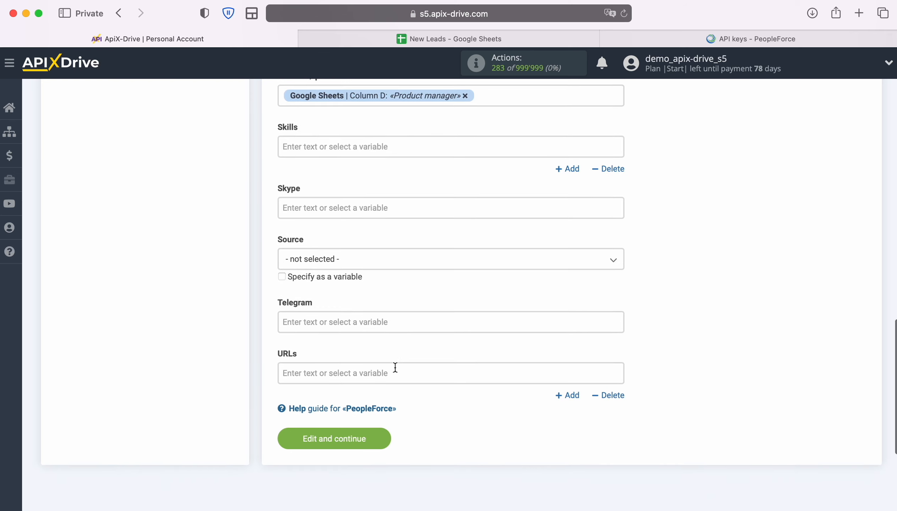
{"action": "left_click", "coordinate": [394, 366]}
{"action": "scroll", "coordinate": [524, 348], "scroll_direction": "down", "scroll_amount": 3}
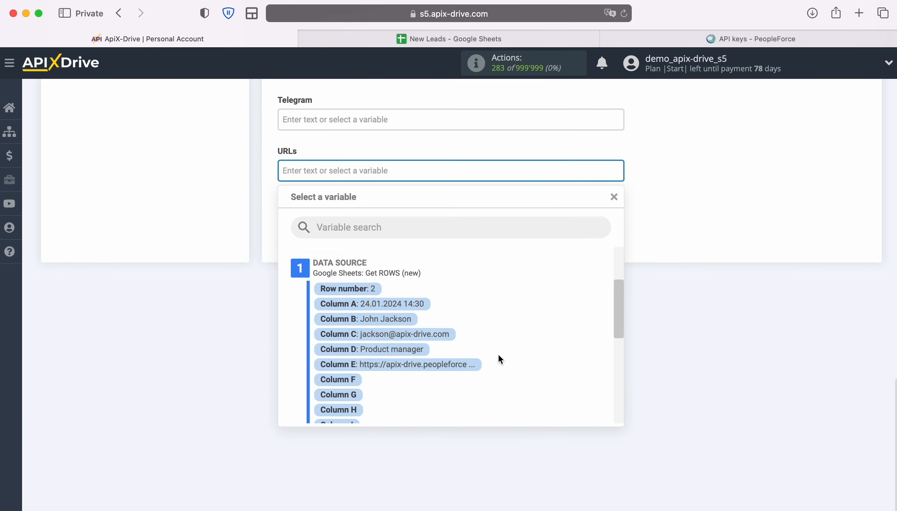
{"action": "left_click", "coordinate": [431, 363]}
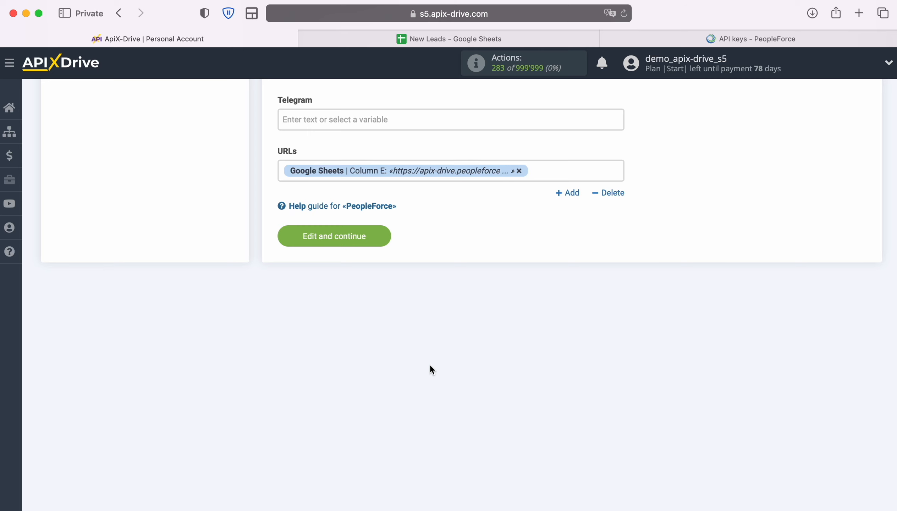
Step: Save the destination field settings and send the test data to PeopleForce
{"action": "left_click", "coordinate": [382, 233]}
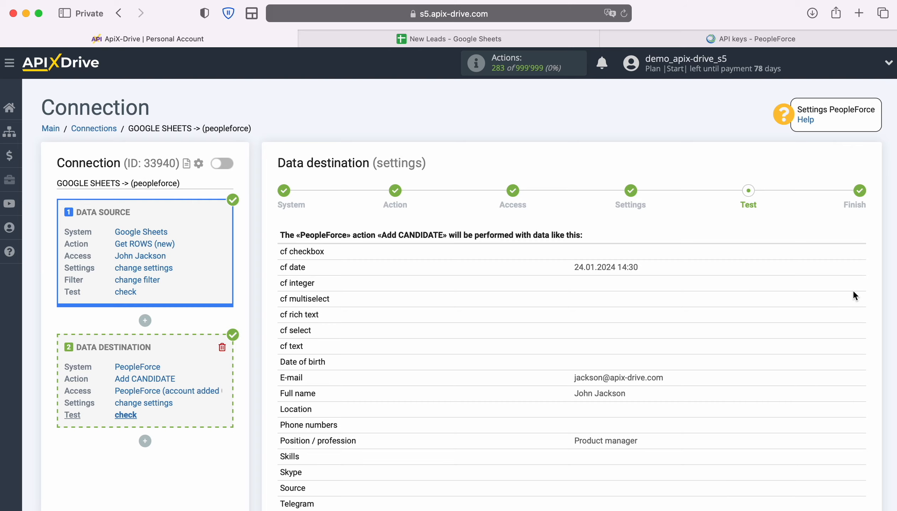
{"action": "scroll", "coordinate": [853, 289], "scroll_direction": "down", "scroll_amount": 3}
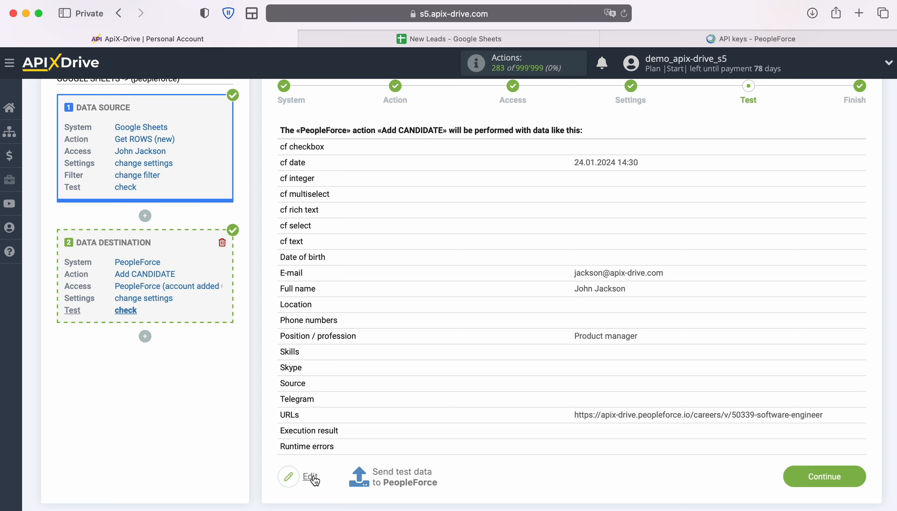
{"action": "left_click", "coordinate": [404, 473]}
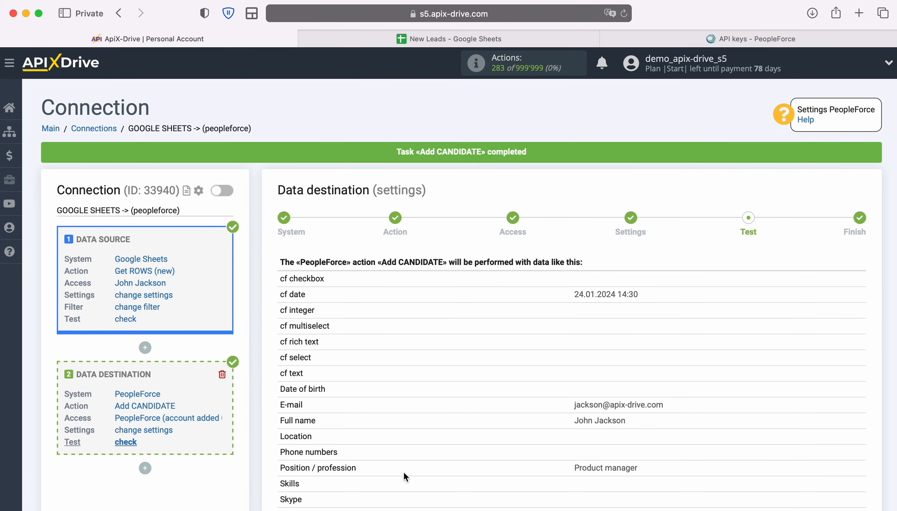
Step: Switch to PeopleForce, open the test candidate from the recruitment candidates list and examine the candidate's transferred details
{"action": "left_click", "coordinate": [624, 39]}
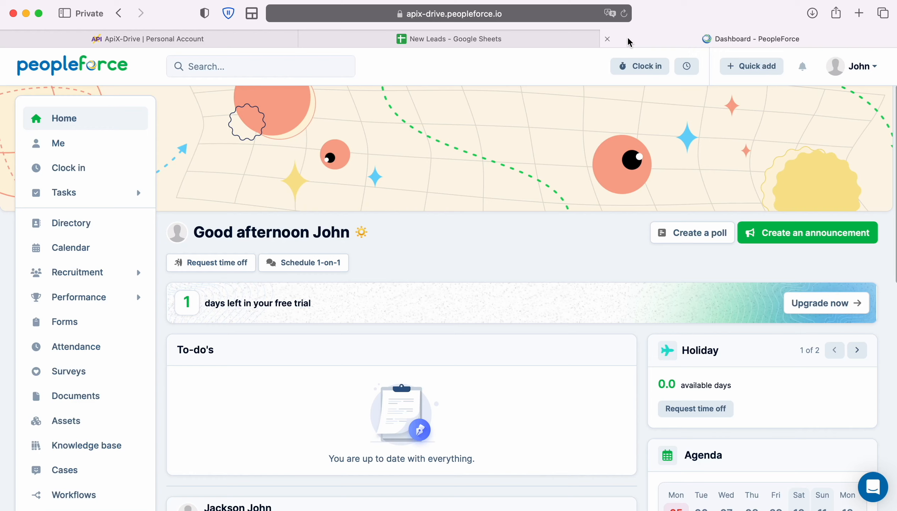
{"action": "mouse_move", "coordinate": [98, 274]}
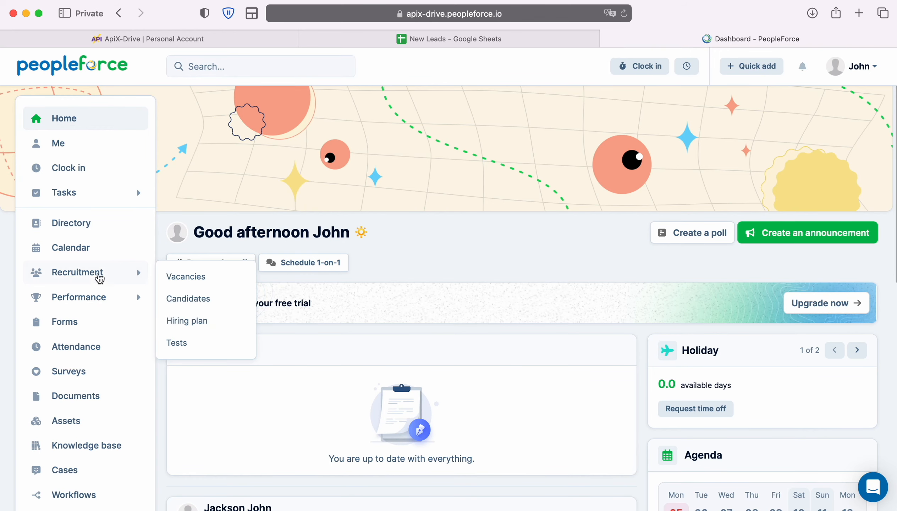
{"action": "left_click", "coordinate": [190, 299]}
{"action": "left_click", "coordinate": [223, 221]}
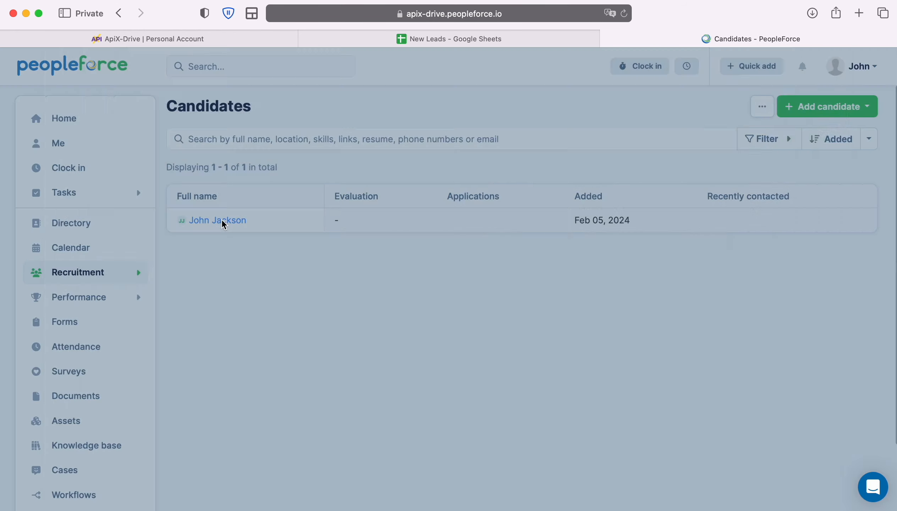
{"action": "scroll", "coordinate": [575, 315], "scroll_direction": "down", "scroll_amount": 10}
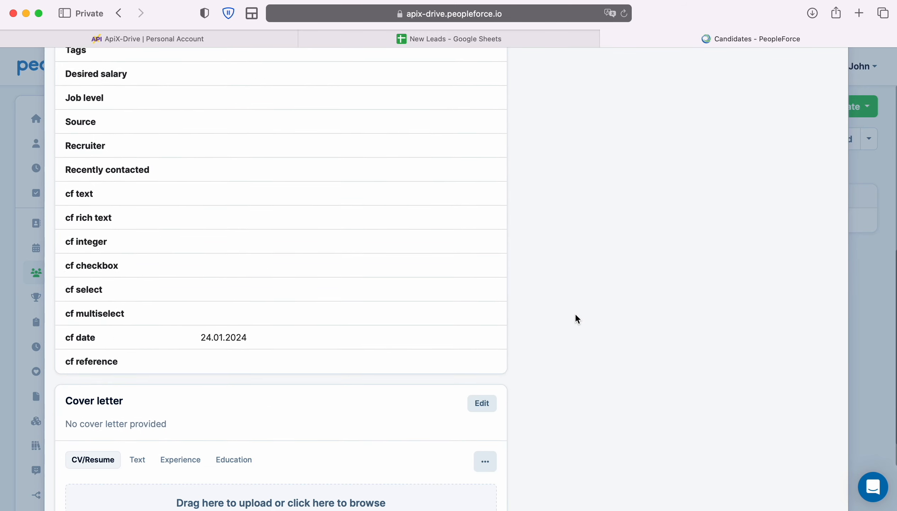
{"action": "scroll", "coordinate": [576, 316], "scroll_direction": "up", "scroll_amount": 10}
{"action": "scroll", "coordinate": [577, 318], "scroll_direction": "up", "scroll_amount": 2}
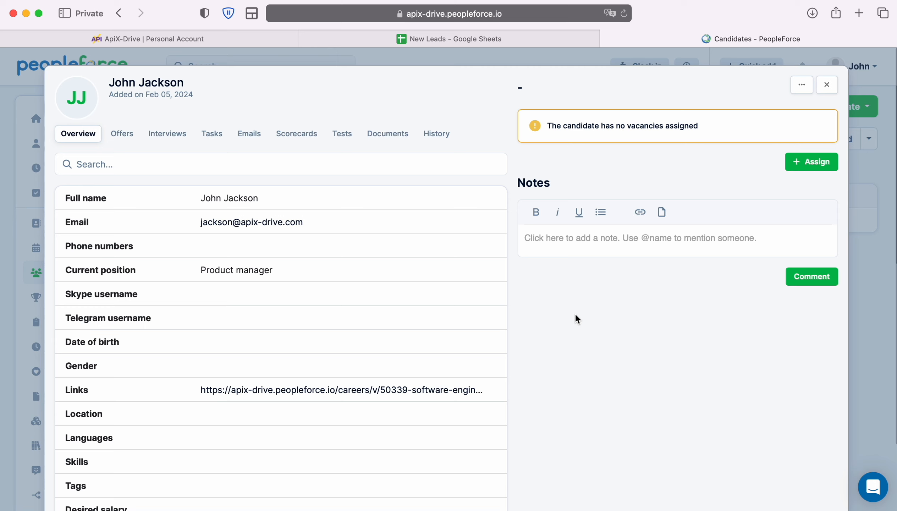
Step: Switch back to ApiX-Drive, finish the data destination setup and enable auto-update for the connection
{"action": "left_click", "coordinate": [214, 39]}
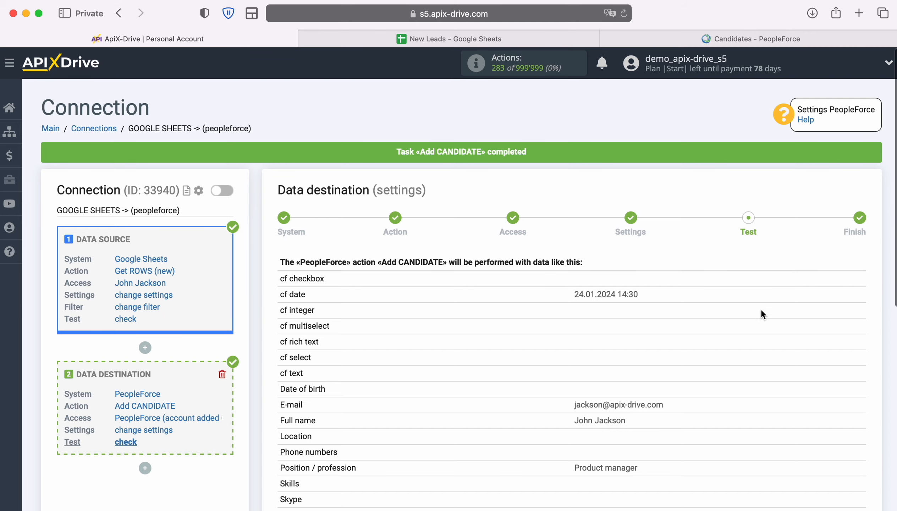
{"action": "scroll", "coordinate": [823, 313], "scroll_direction": "down", "scroll_amount": 5}
{"action": "left_click", "coordinate": [859, 411]}
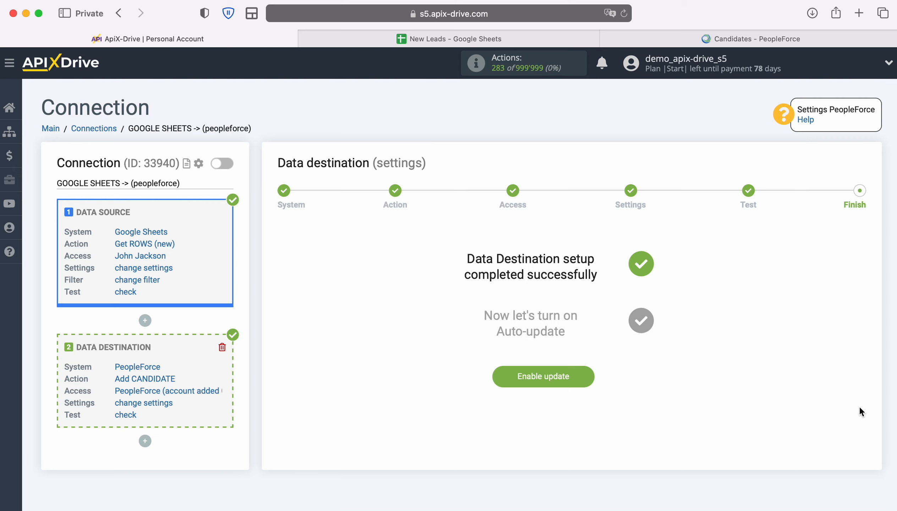
{"action": "left_click", "coordinate": [583, 371]}
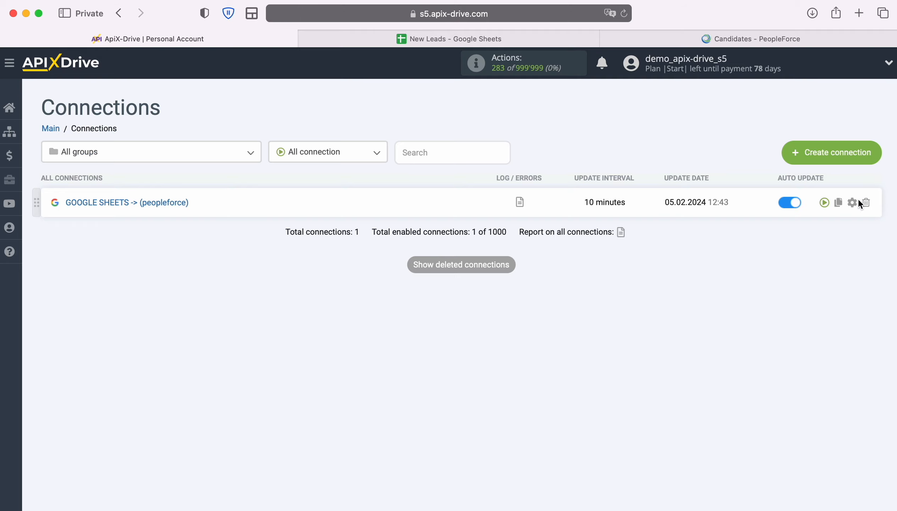
Step: Set the GOOGLE SHEETS -> (peopleforce) connection's update interval to 5 minutes and save the connection setup
{"action": "left_click", "coordinate": [852, 201]}
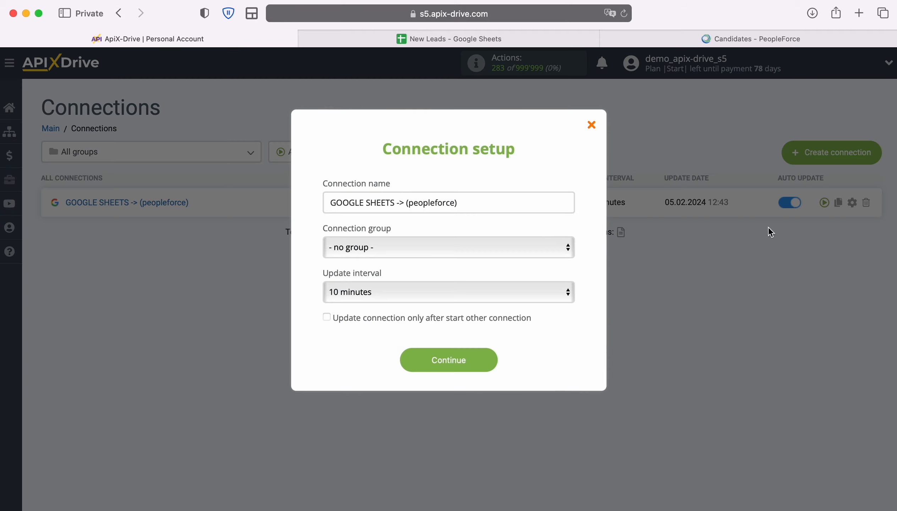
{"action": "left_click", "coordinate": [520, 285]}
{"action": "left_click", "coordinate": [502, 277]}
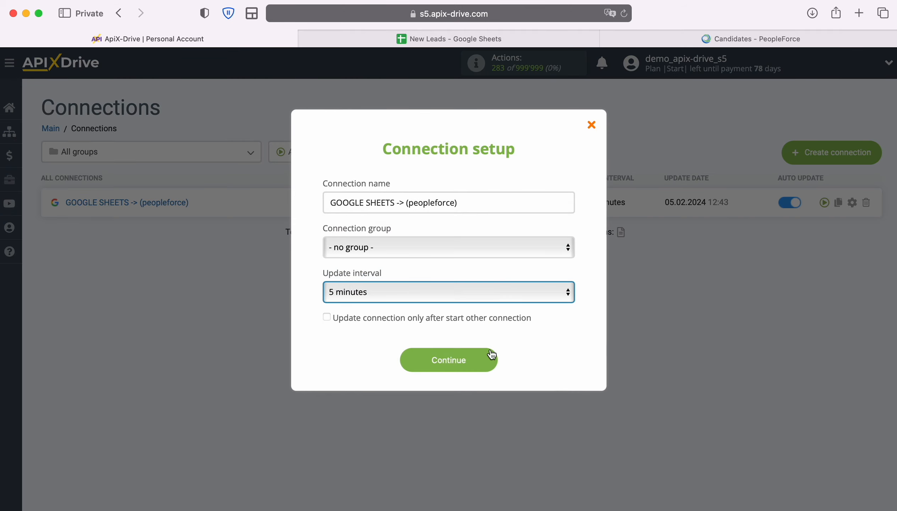
{"action": "left_click", "coordinate": [489, 356]}
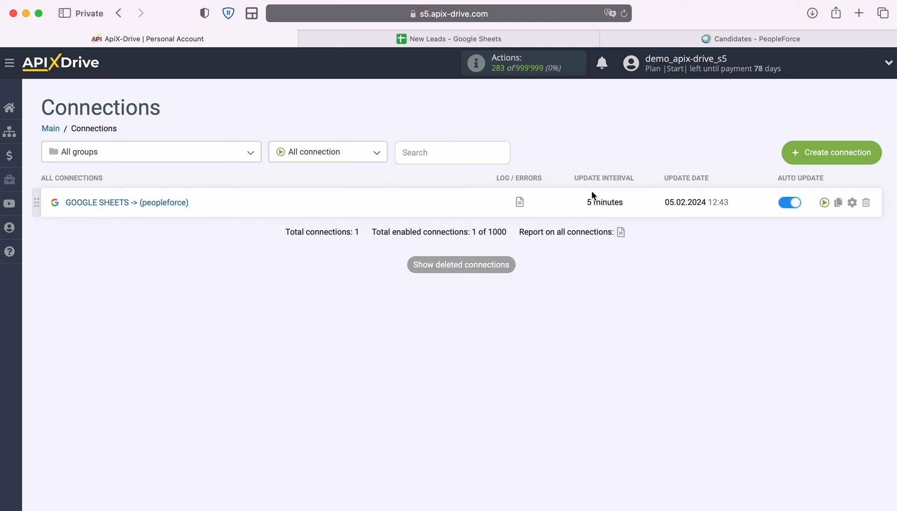